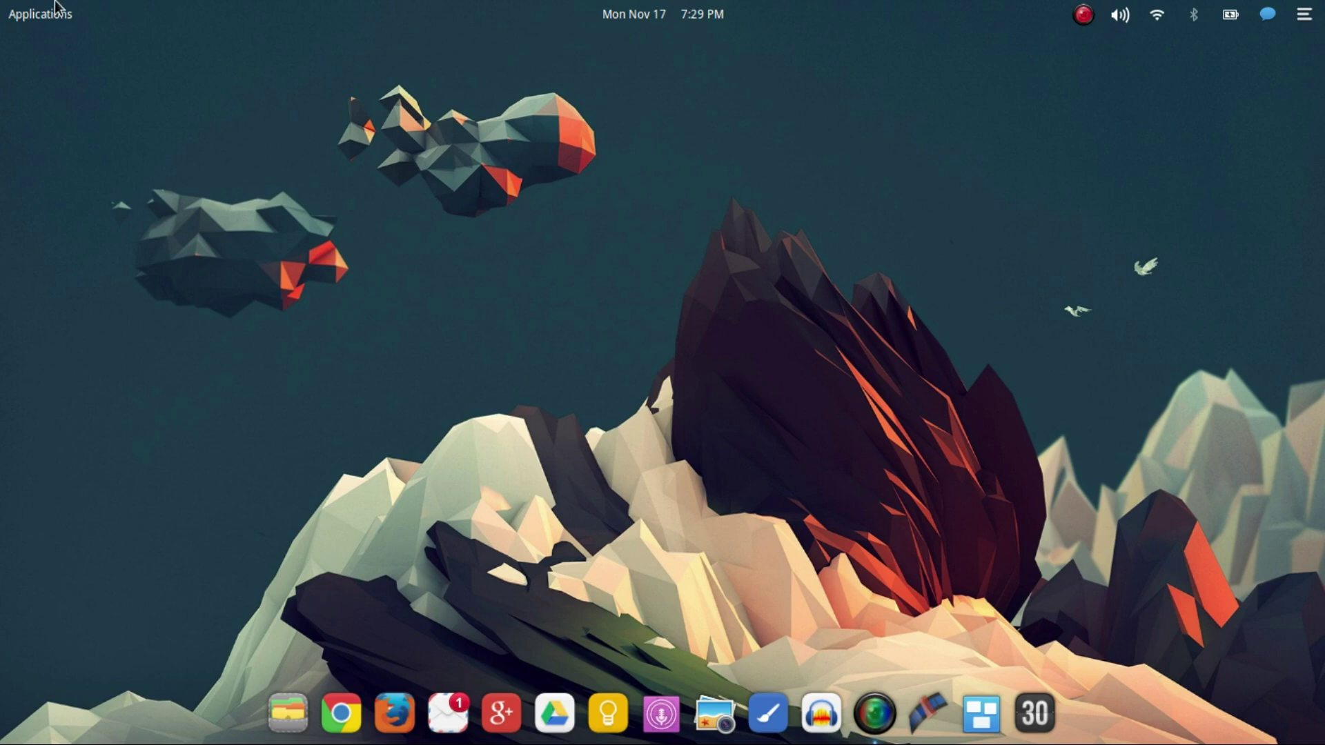
# Launch System Settings and review About: elementary OS 0.3 Freya, built on Ubuntu 14.04, 1.8 GiB memory.
pyautogui.click(50, 19)
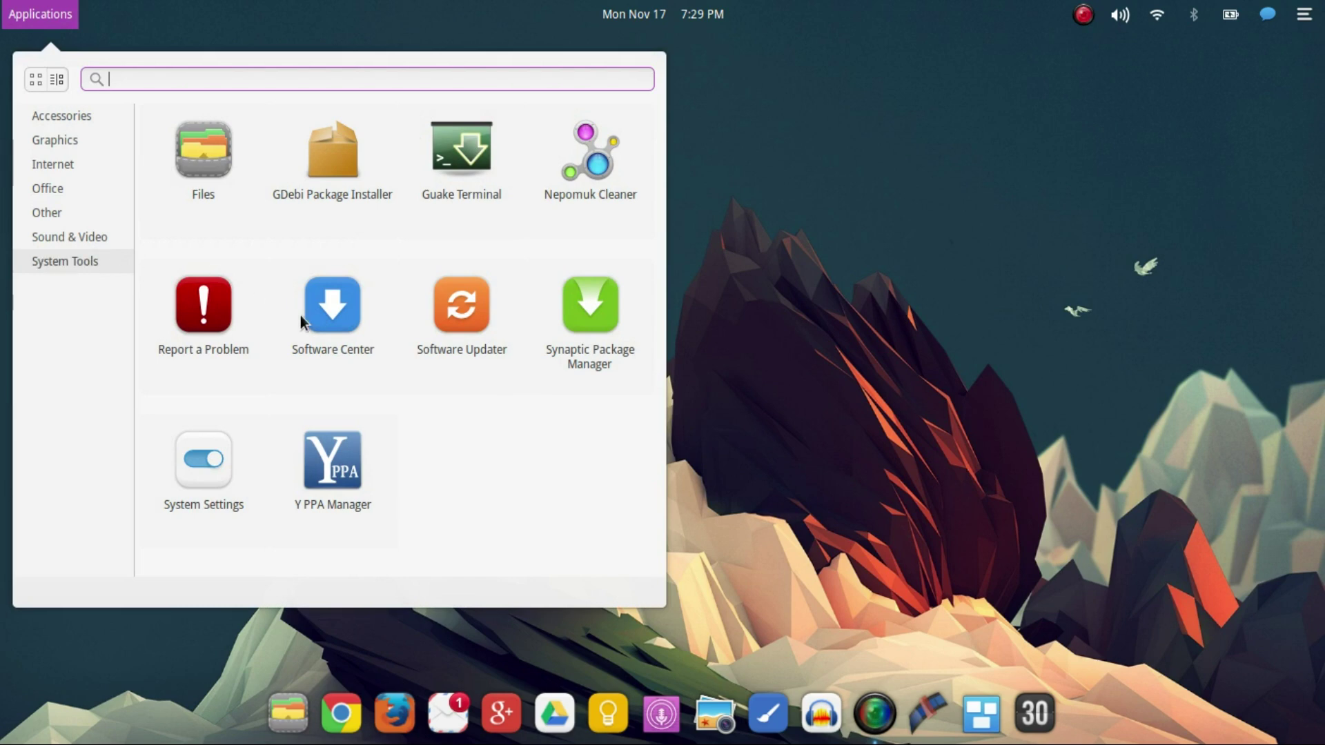
pyautogui.click(221, 481)
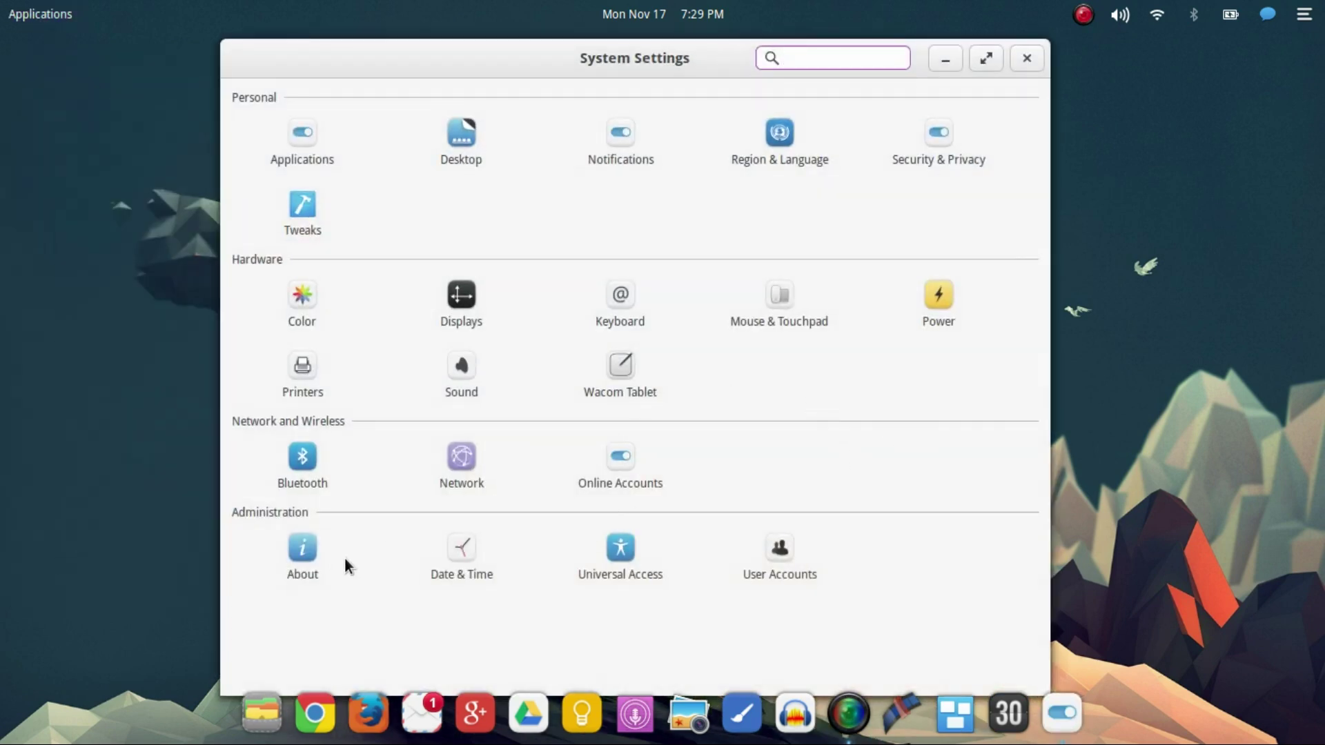
pyautogui.click(291, 560)
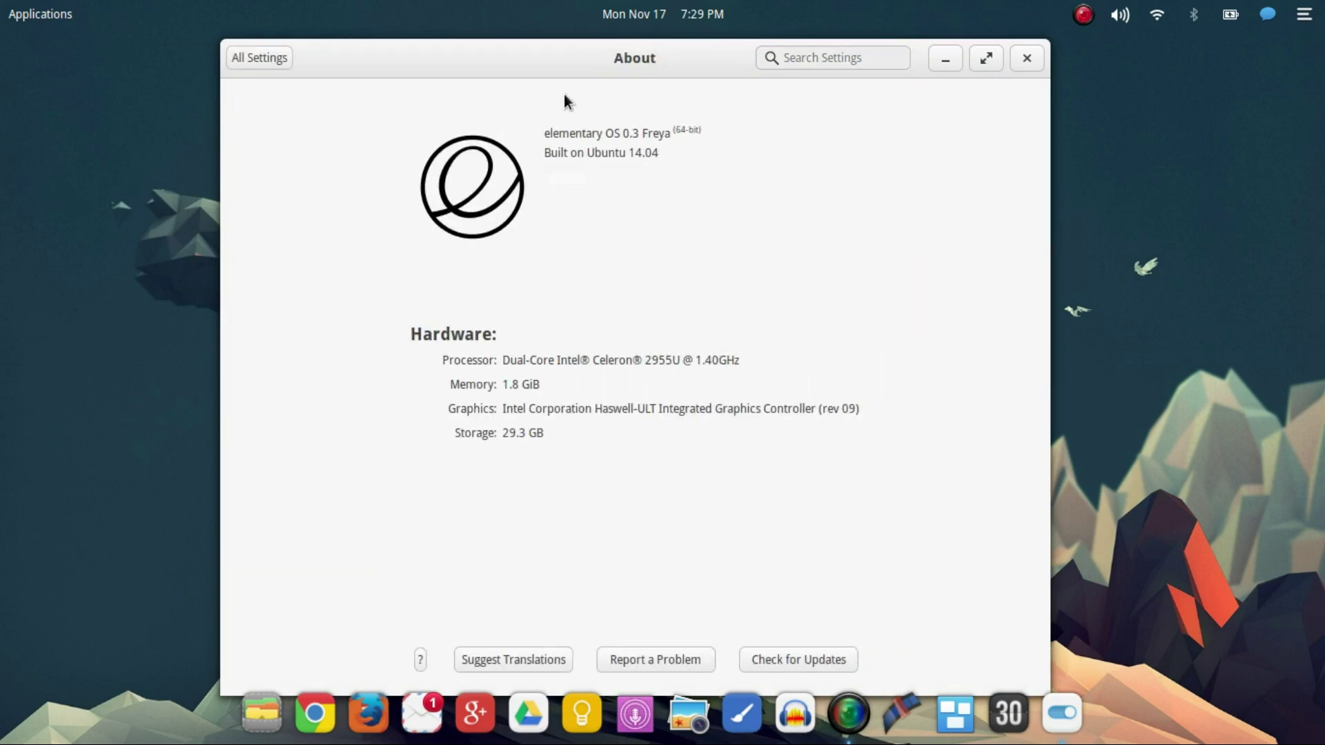
pyautogui.moveTo(465, 127); pyautogui.dragTo(596, 127)
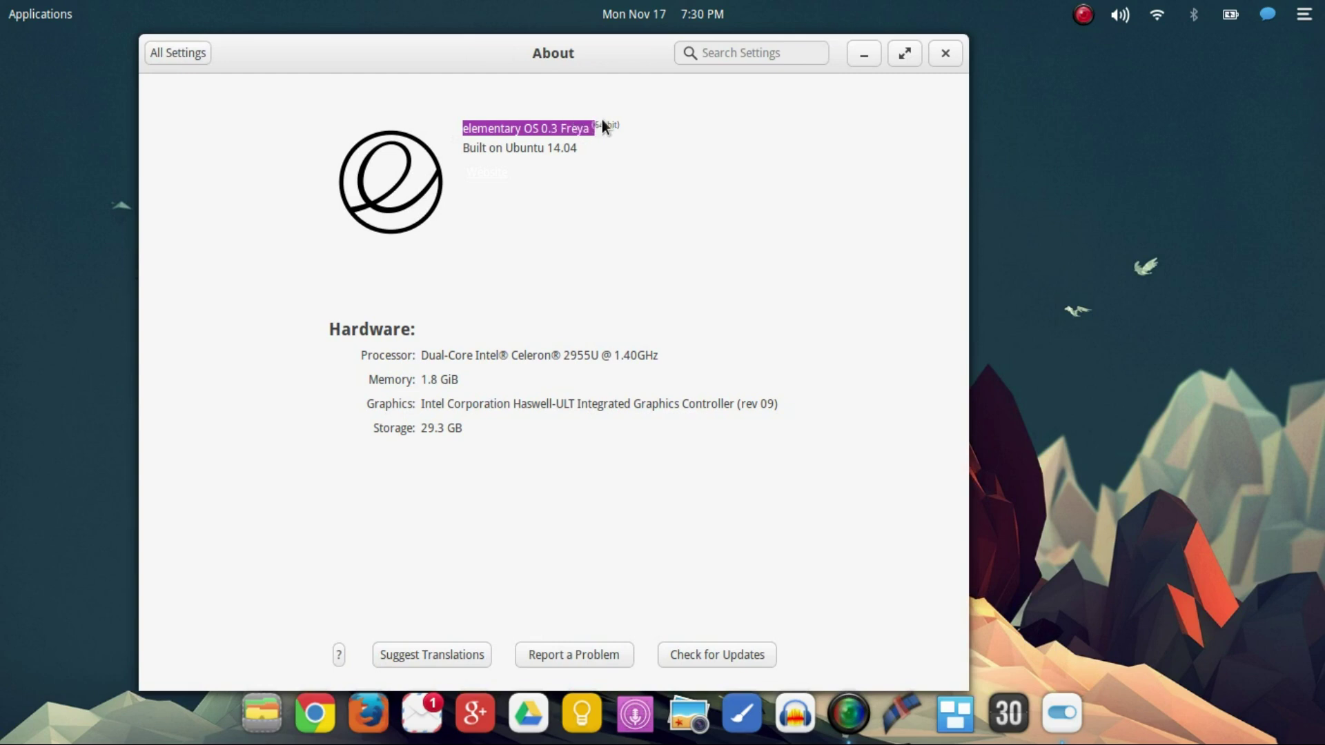
pyautogui.click(604, 127)
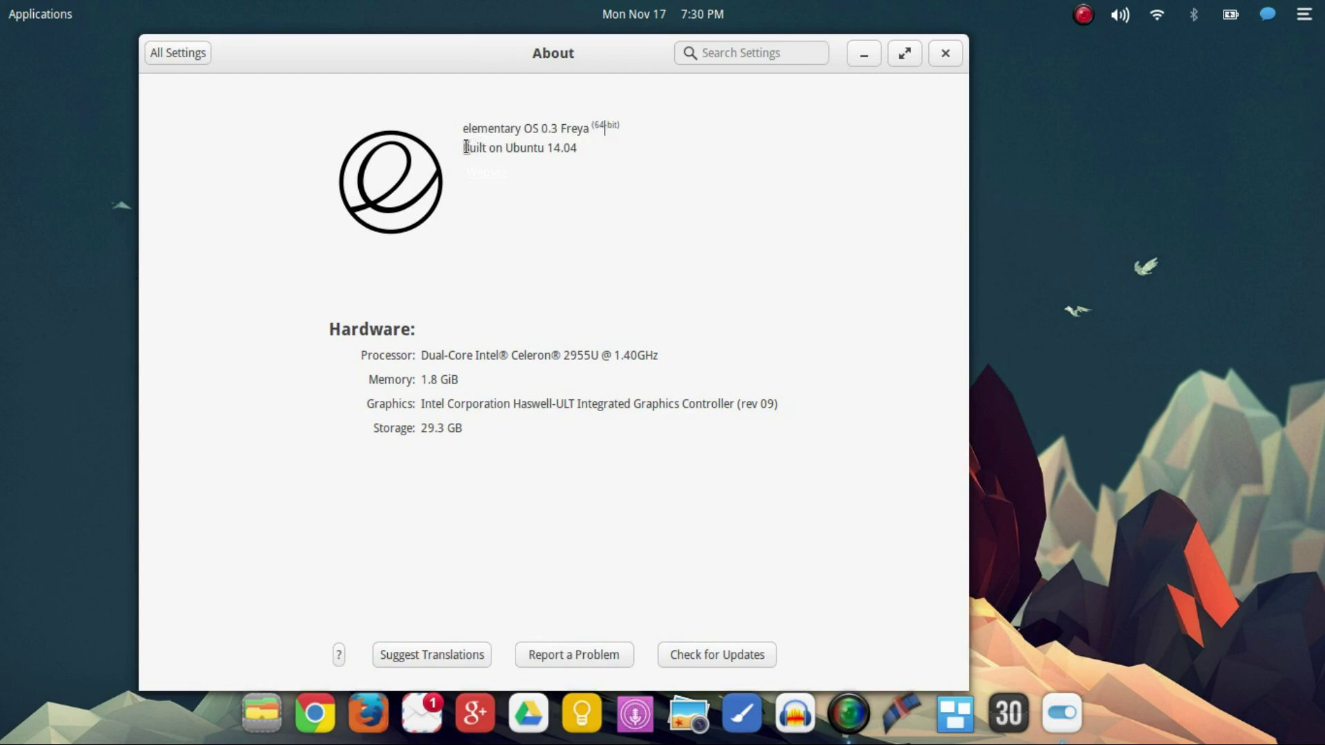
pyautogui.moveTo(462, 147); pyautogui.dragTo(598, 140)
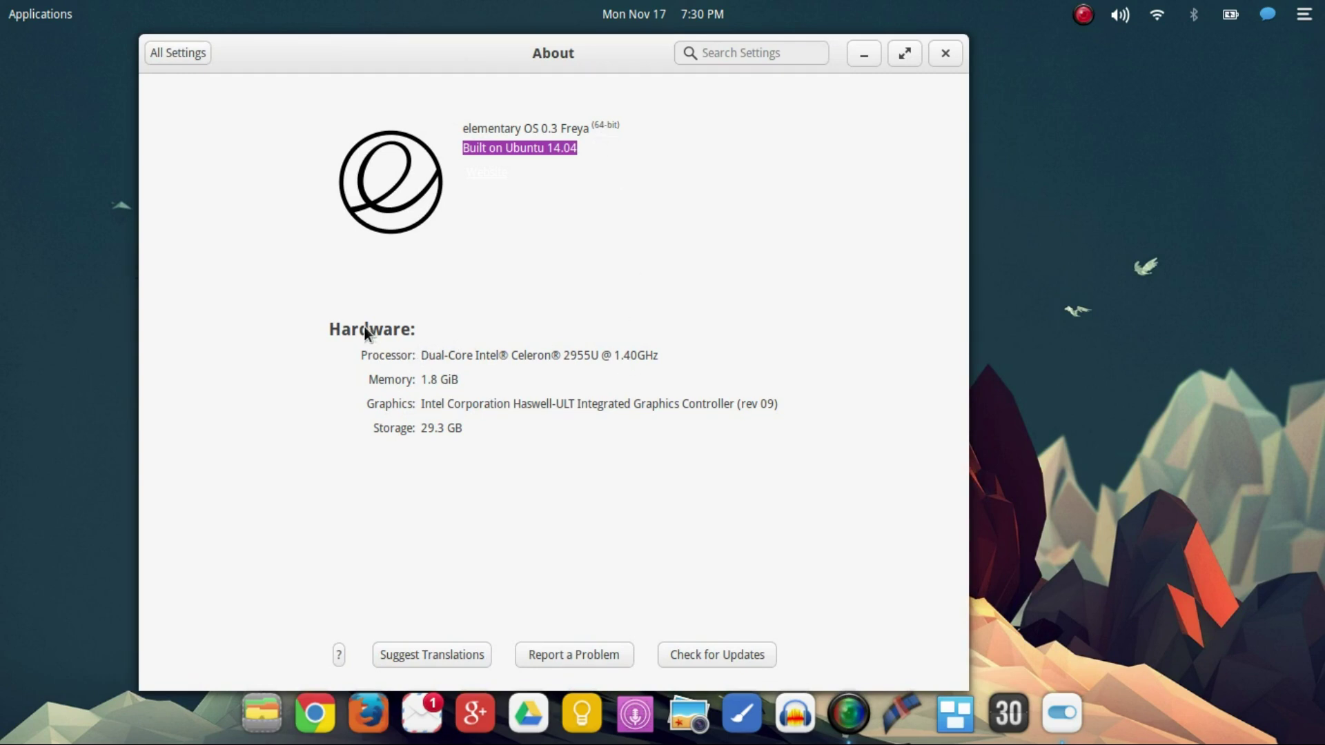
pyautogui.click(450, 380)
# Return System Settings to the all-panels overview and reposition its window.
pyautogui.click(167, 51)
pyautogui.moveTo(300, 46); pyautogui.dragTo(416, 57)
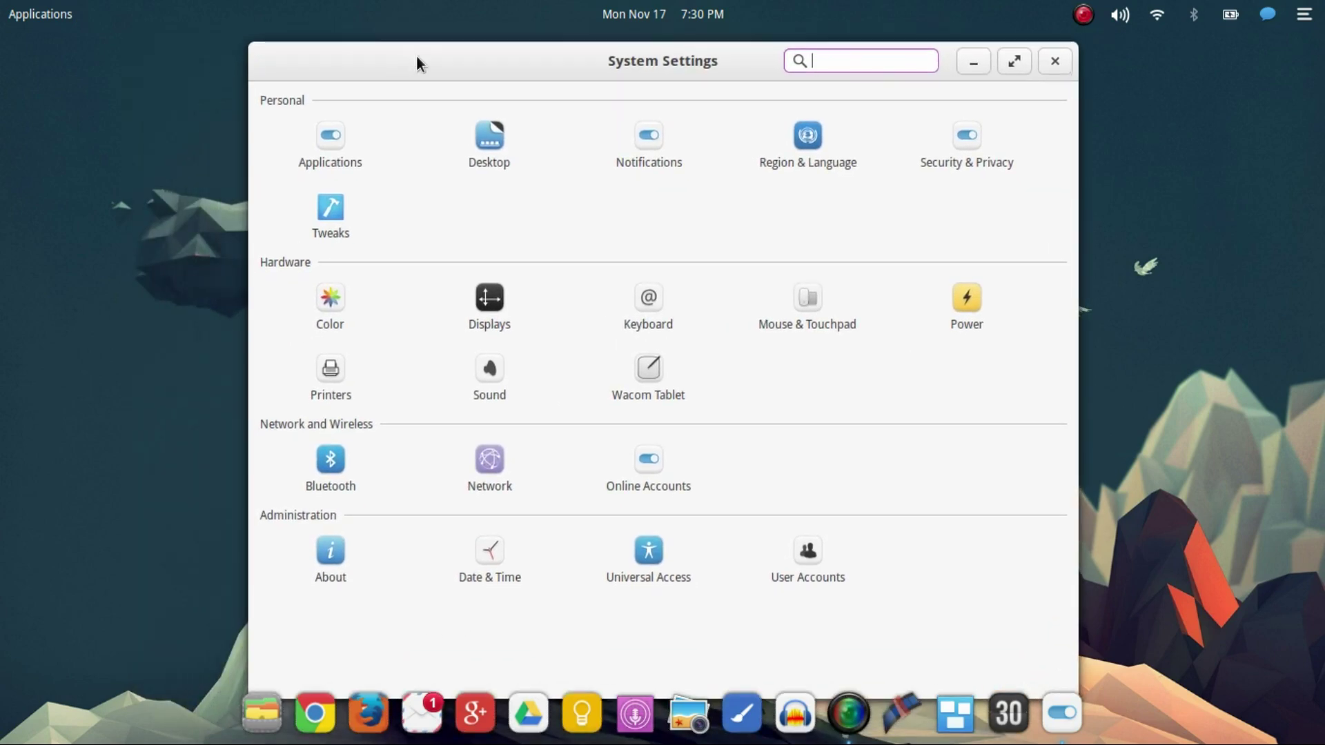
pyautogui.moveTo(581, 51); pyautogui.dragTo(574, 41)
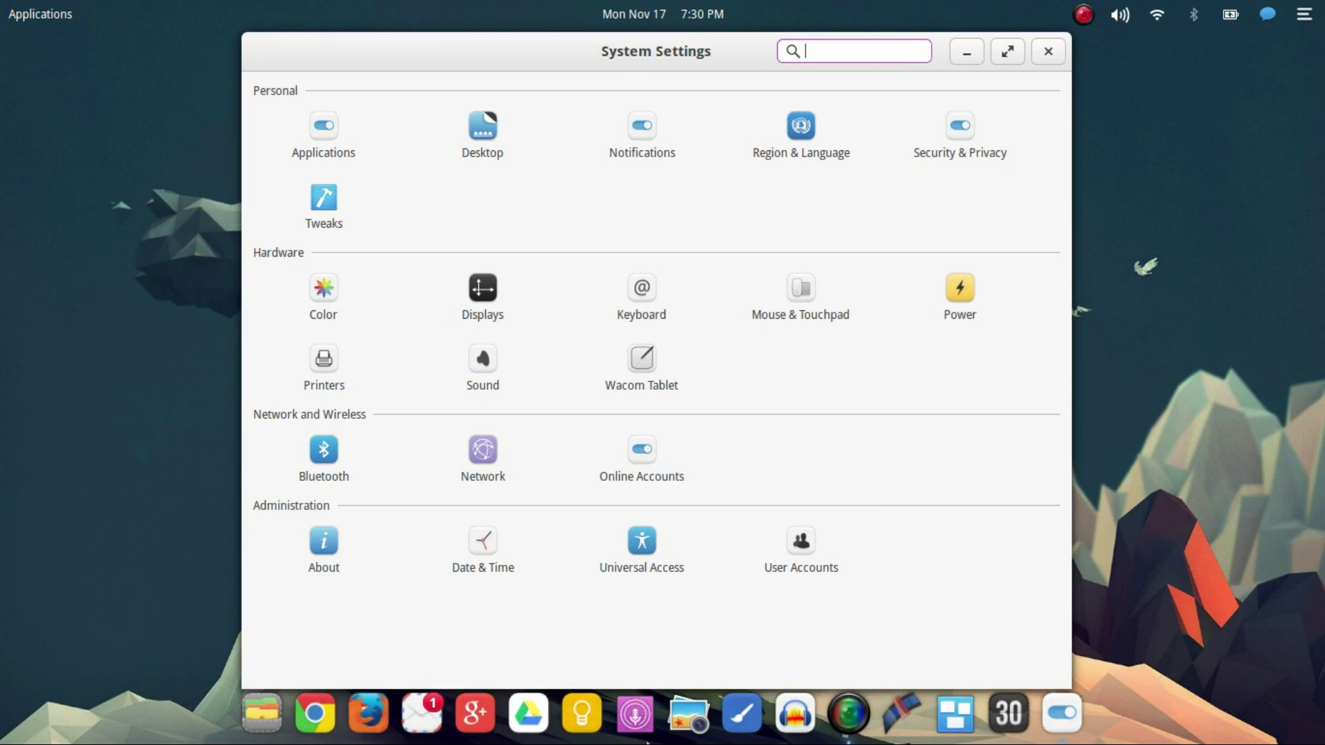
pyautogui.moveTo(797, 728); pyautogui.dragTo(759, 574)
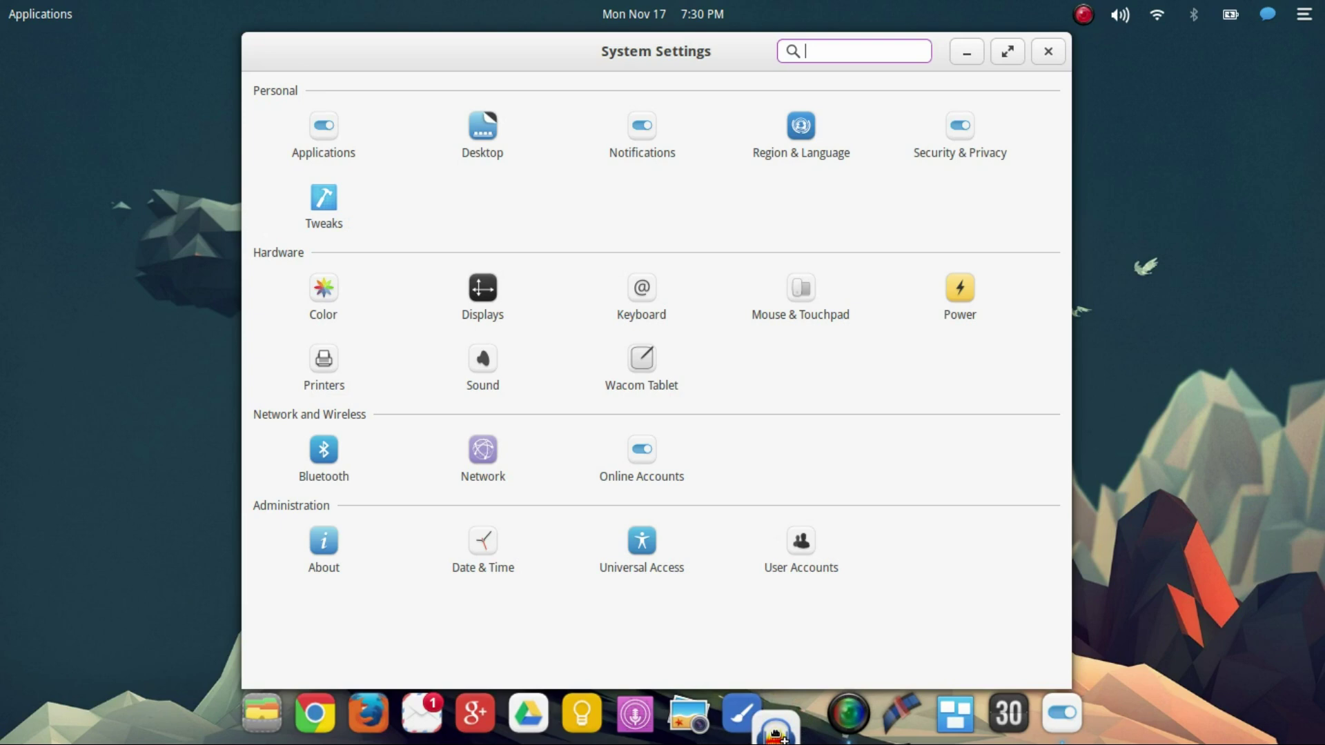
# Page through all apps in the Applications menu grid, switch back to categories, then dismiss the menu.
pyautogui.click(17, 10)
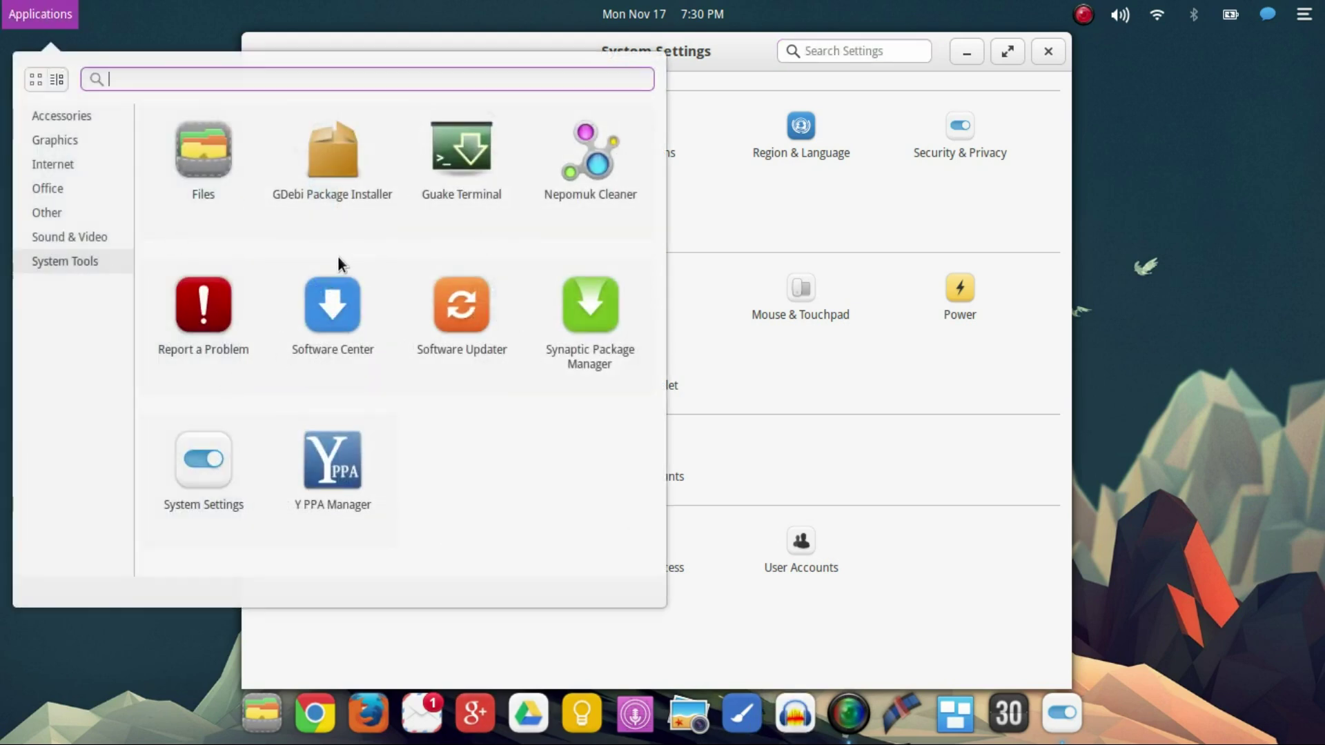
pyautogui.click(36, 84)
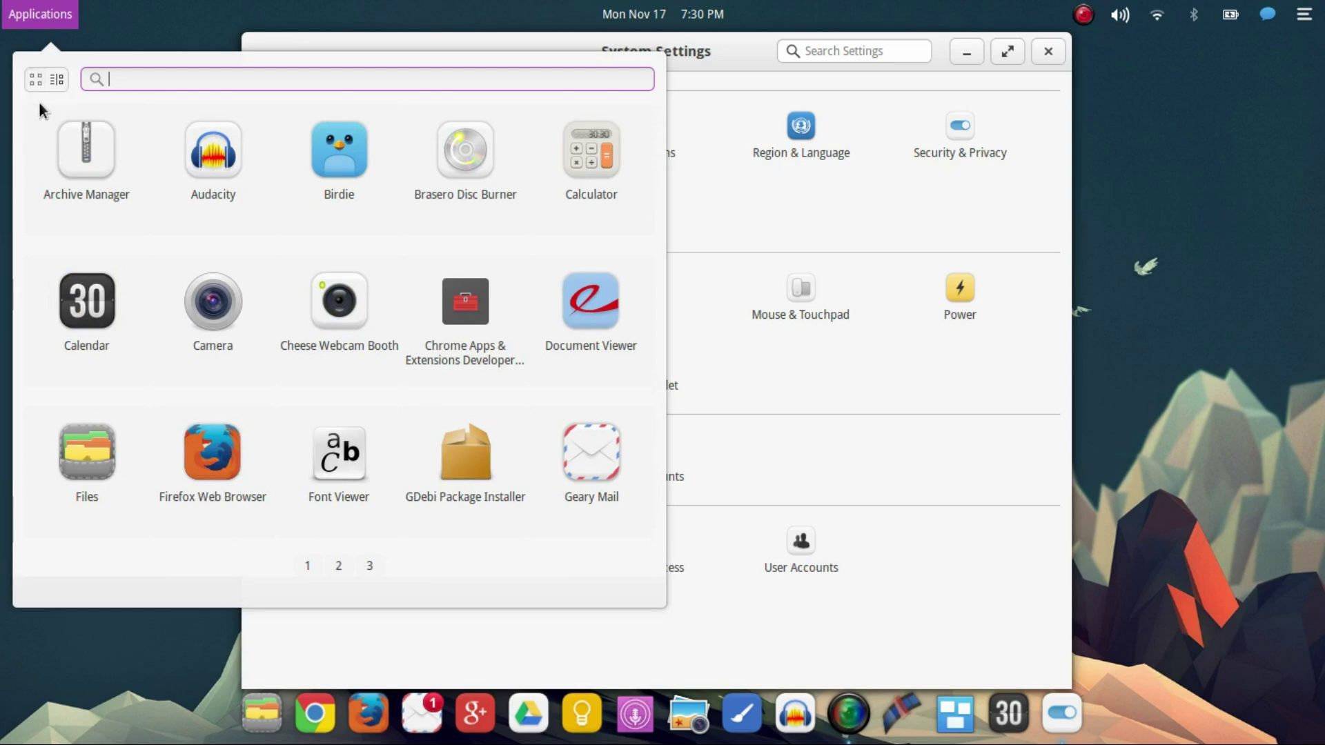
pyautogui.scroll(-2, 363, 317)
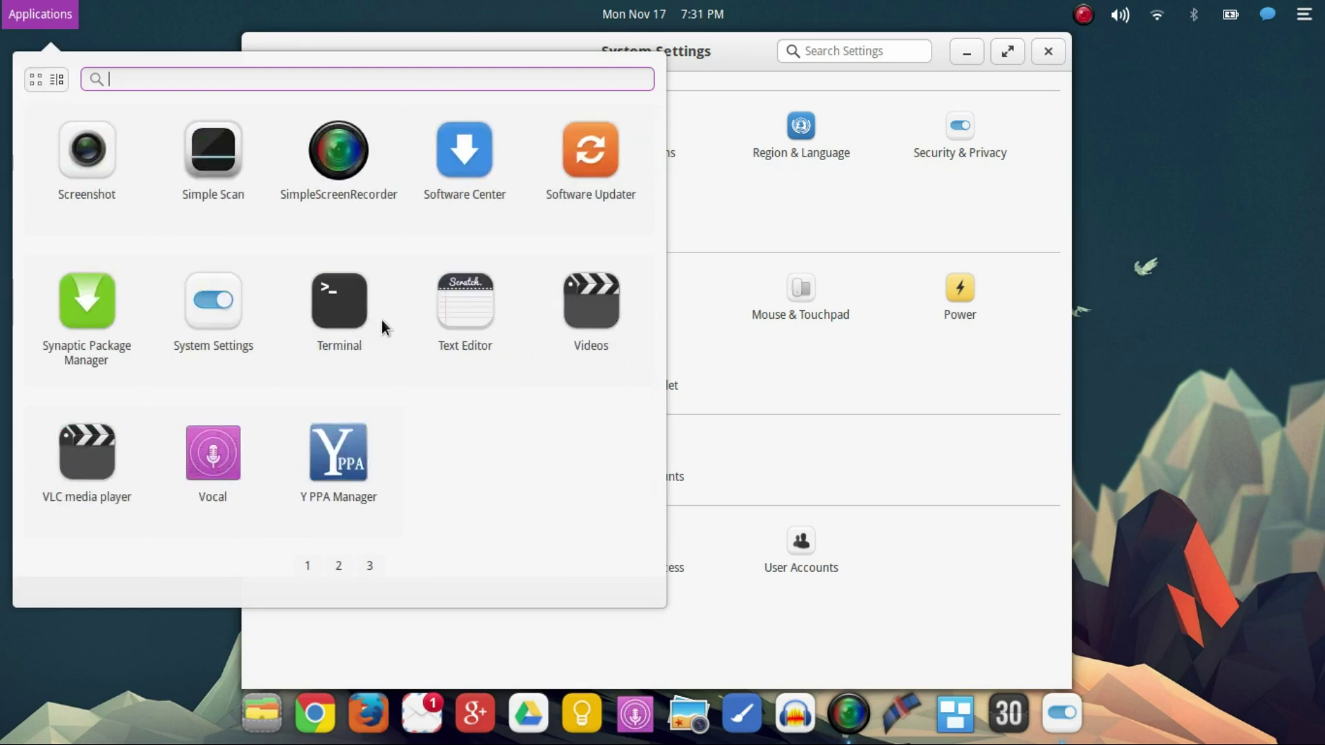
pyautogui.scroll(2, 386, 319)
pyautogui.scroll(-2, 420, 313)
pyautogui.scroll(1, 448, 332)
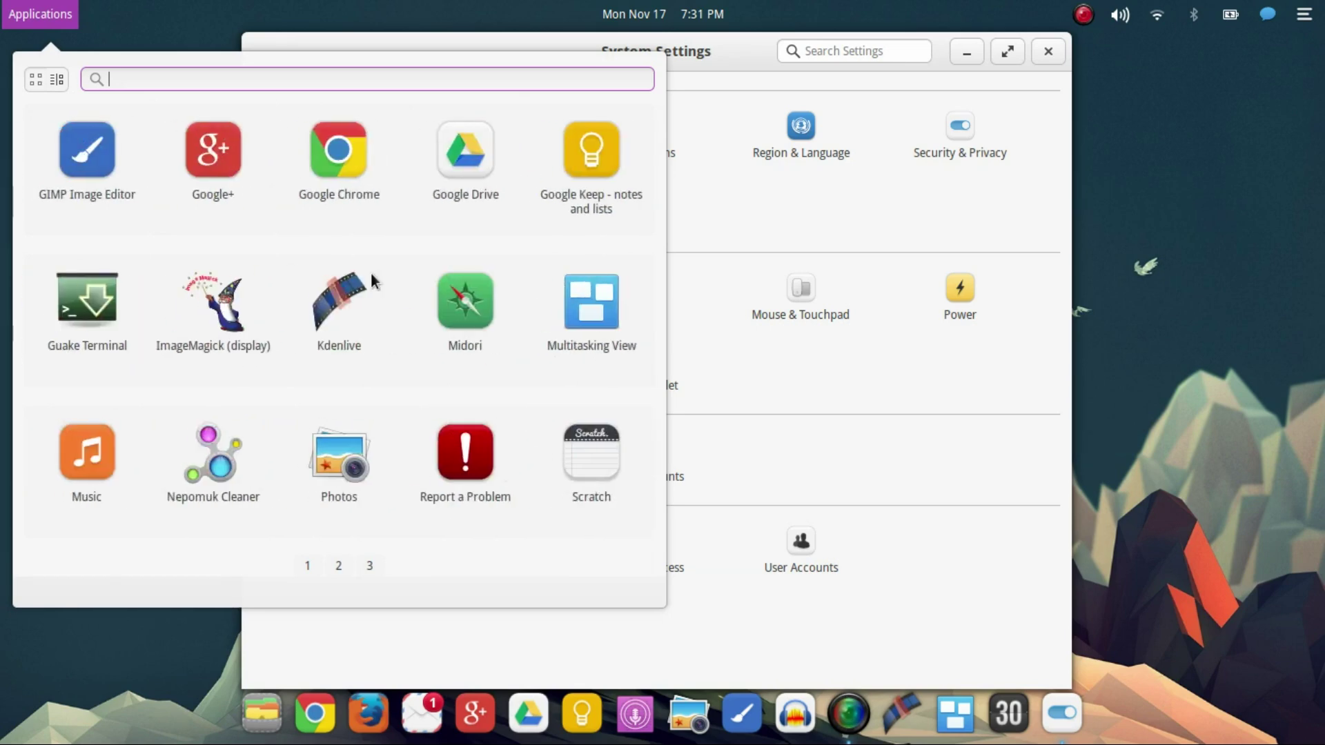
pyautogui.click(52, 79)
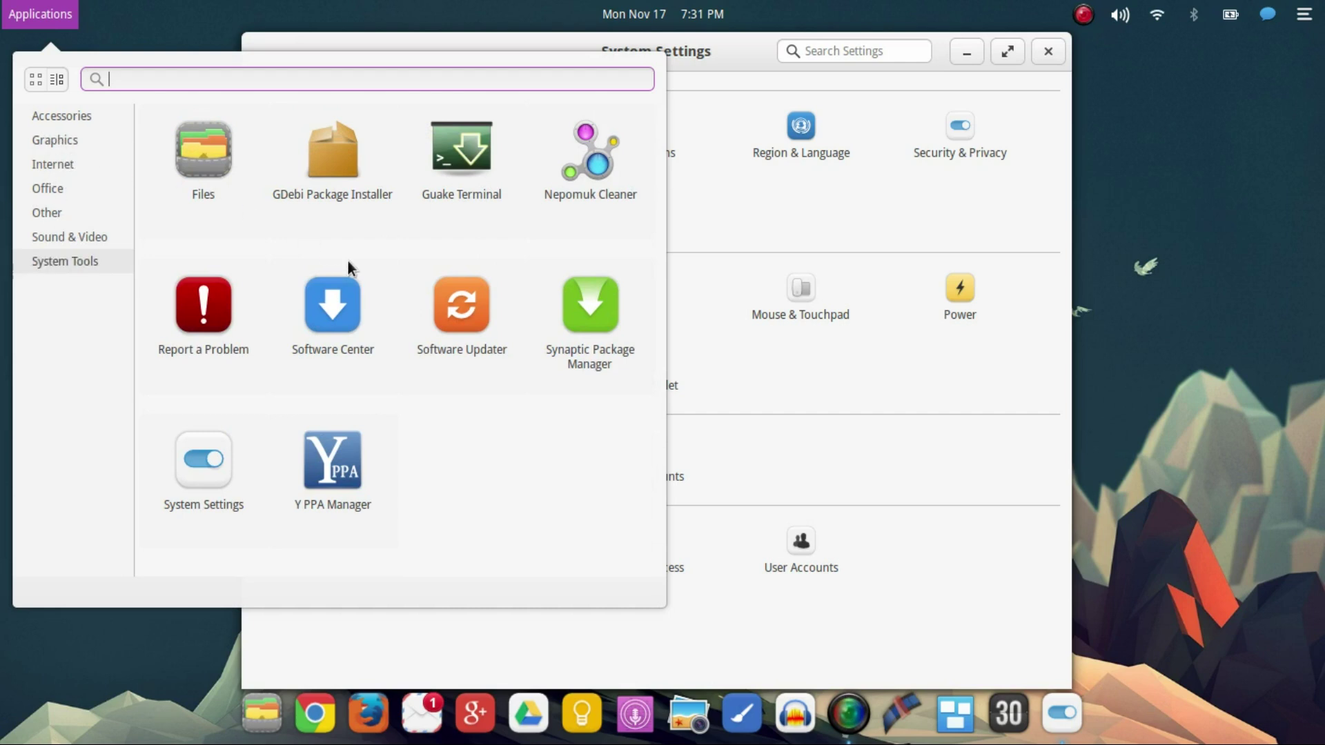
pyautogui.click(718, 51)
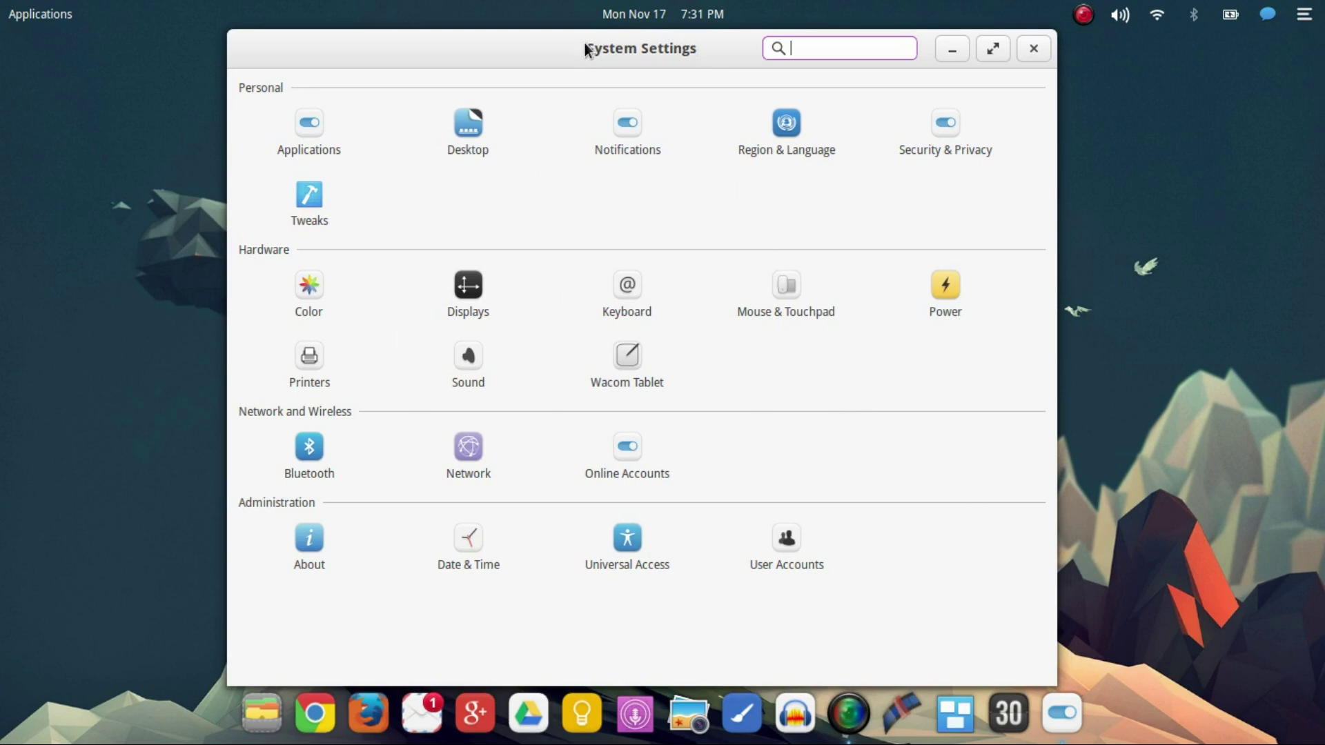
pyautogui.click(320, 134)
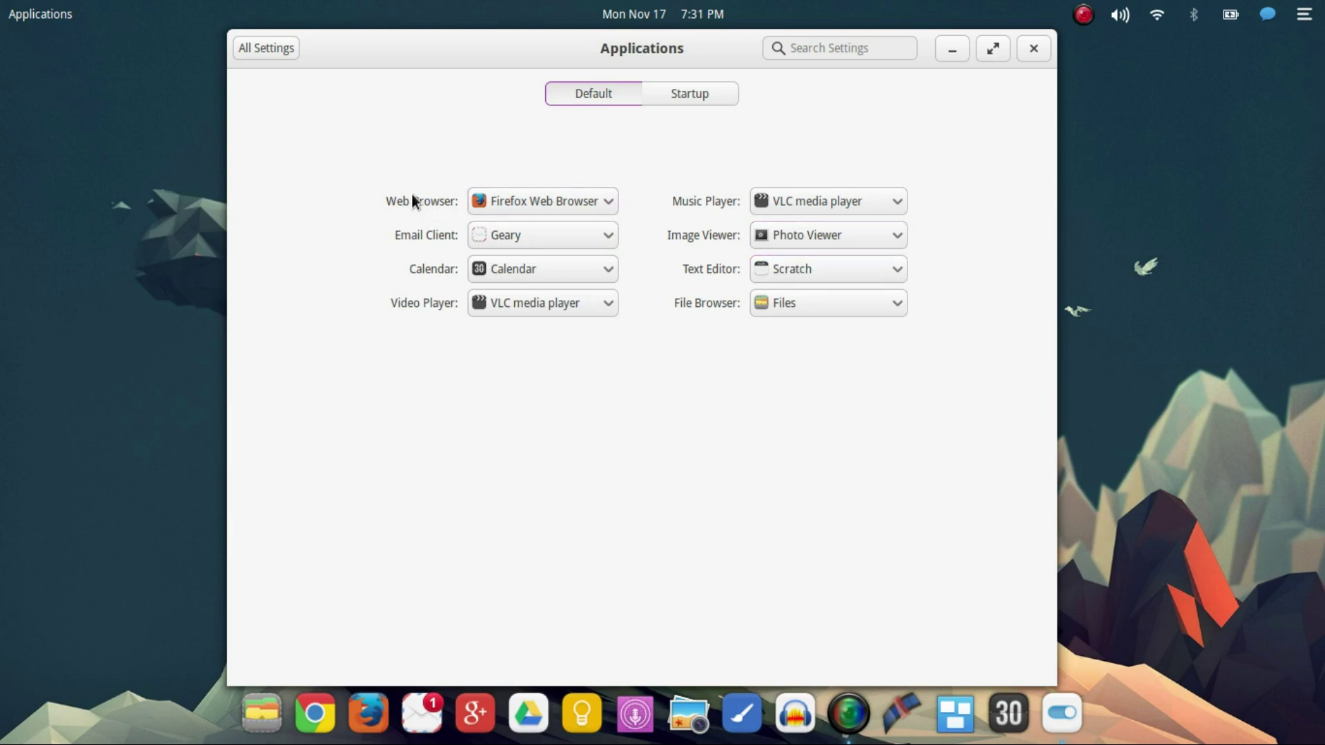
pyautogui.click(561, 204)
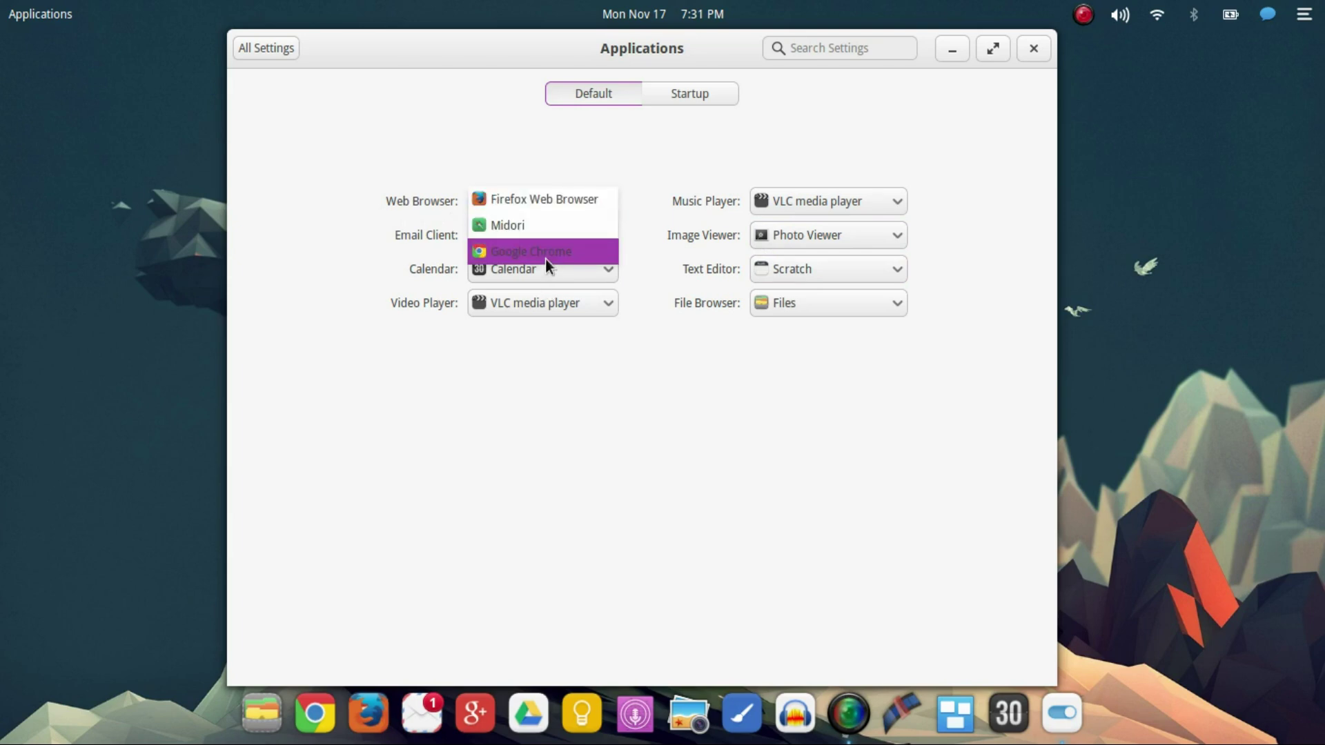
pyautogui.click(552, 135)
pyautogui.click(539, 197)
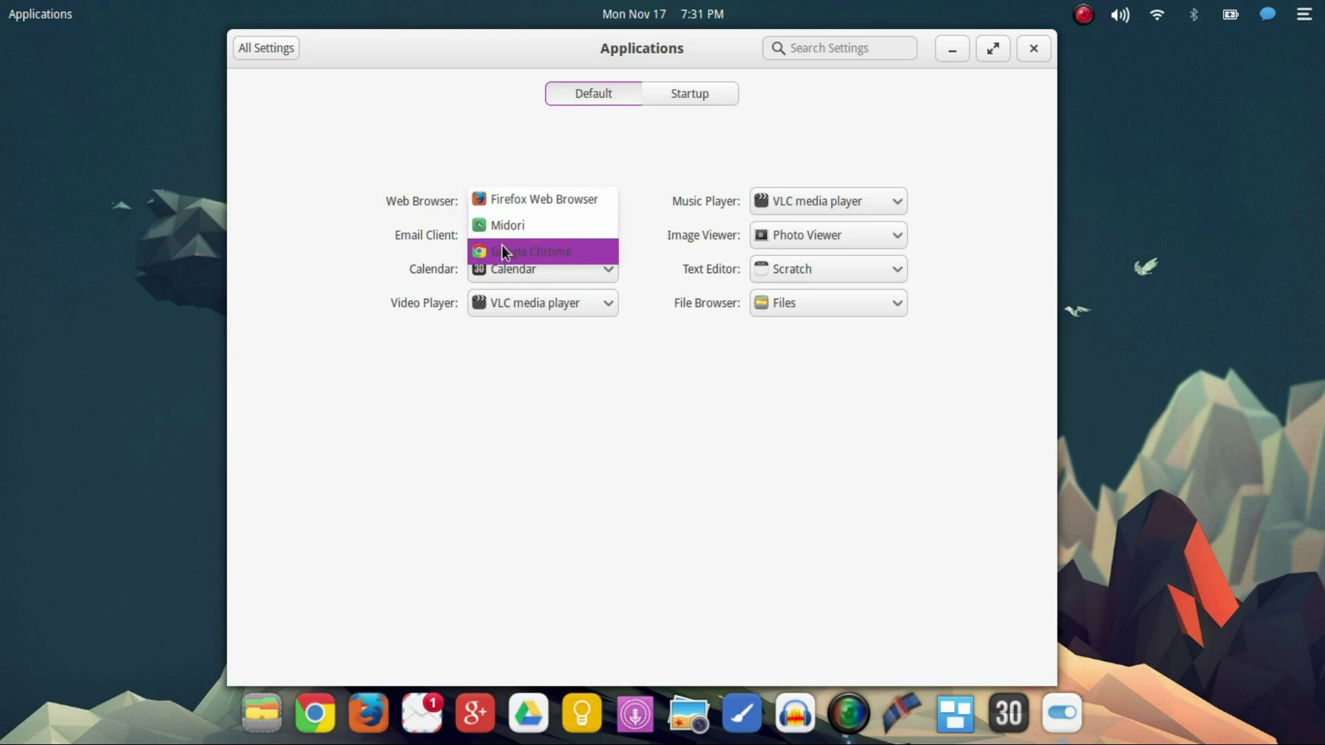
pyautogui.click(541, 147)
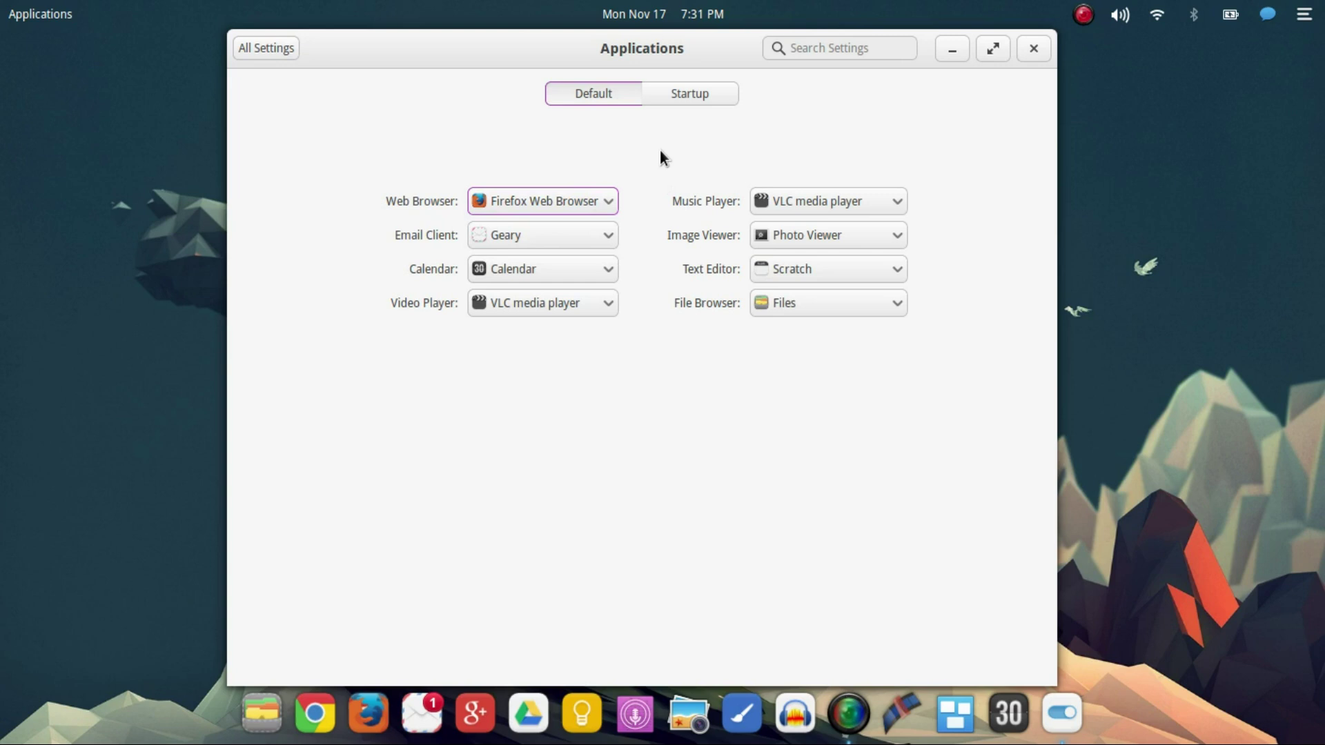
pyautogui.click(697, 88)
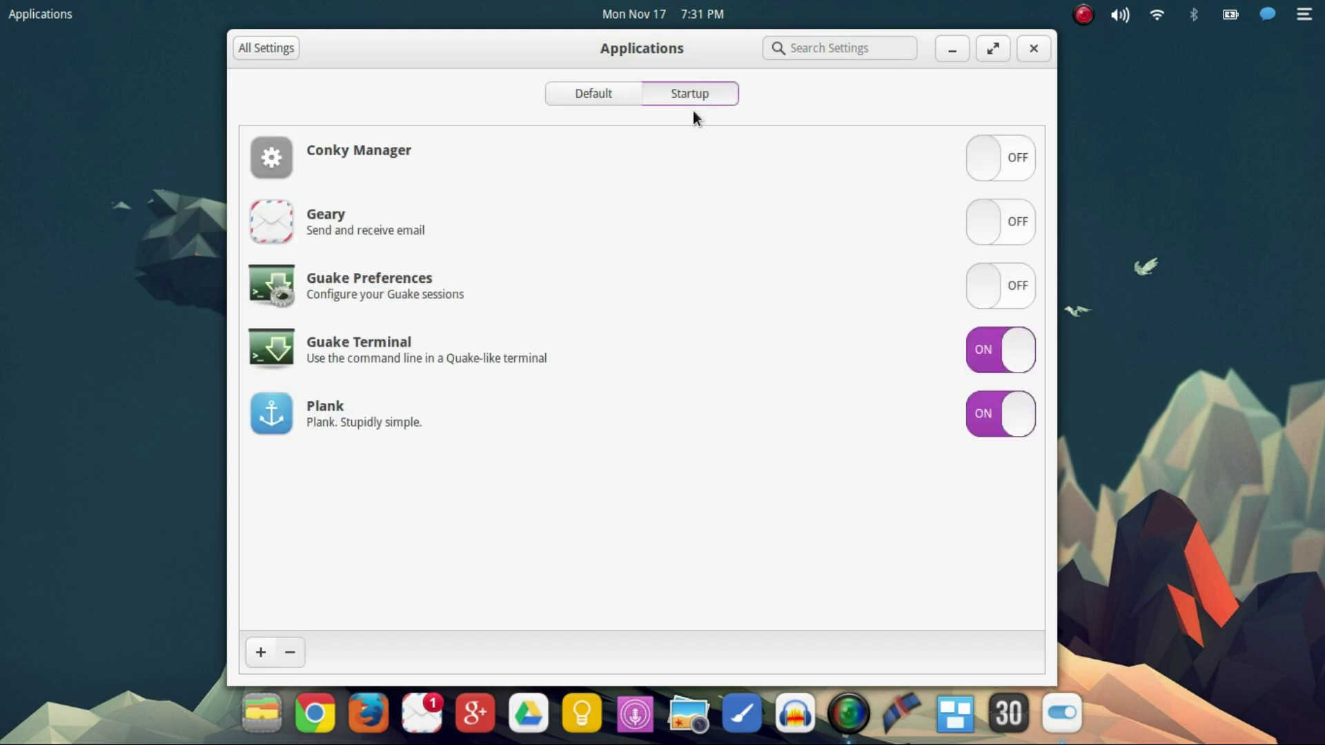
pyautogui.click(261, 652)
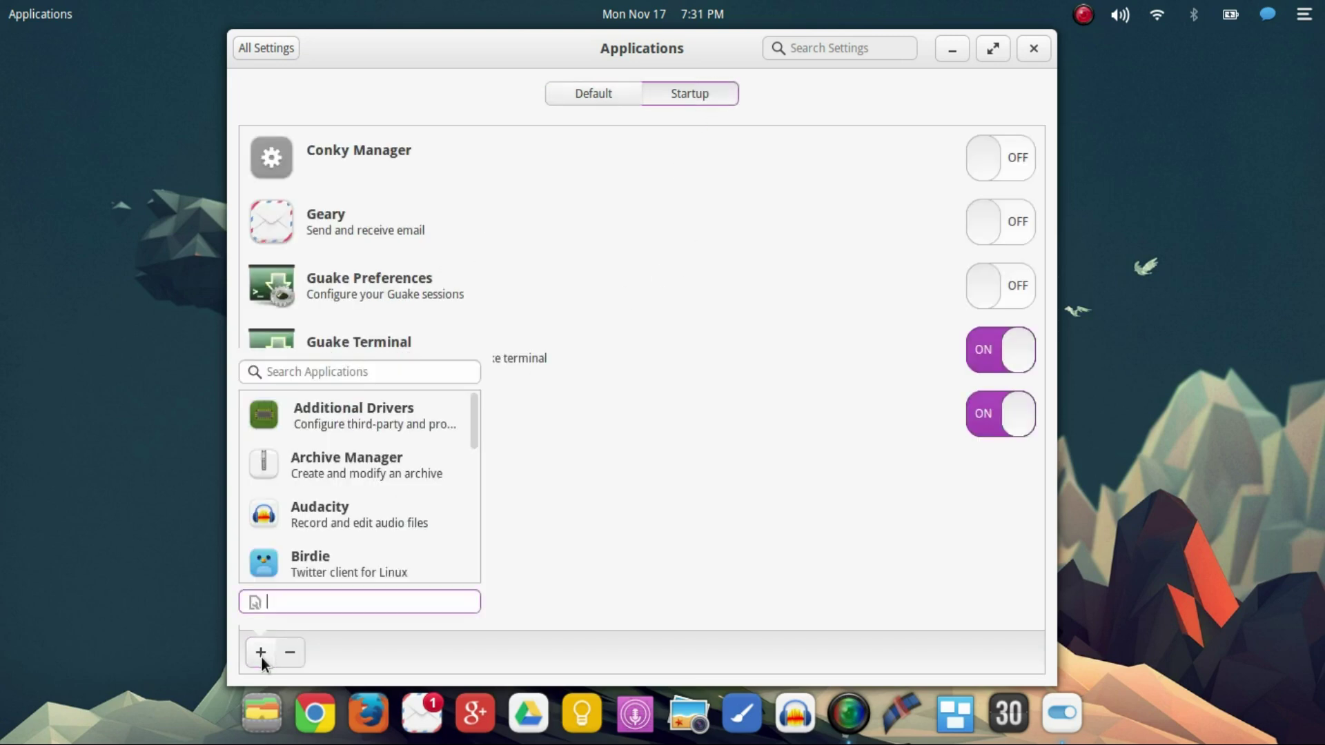
pyautogui.scroll(-10, 358, 479)
pyautogui.scroll(-15, 384, 483)
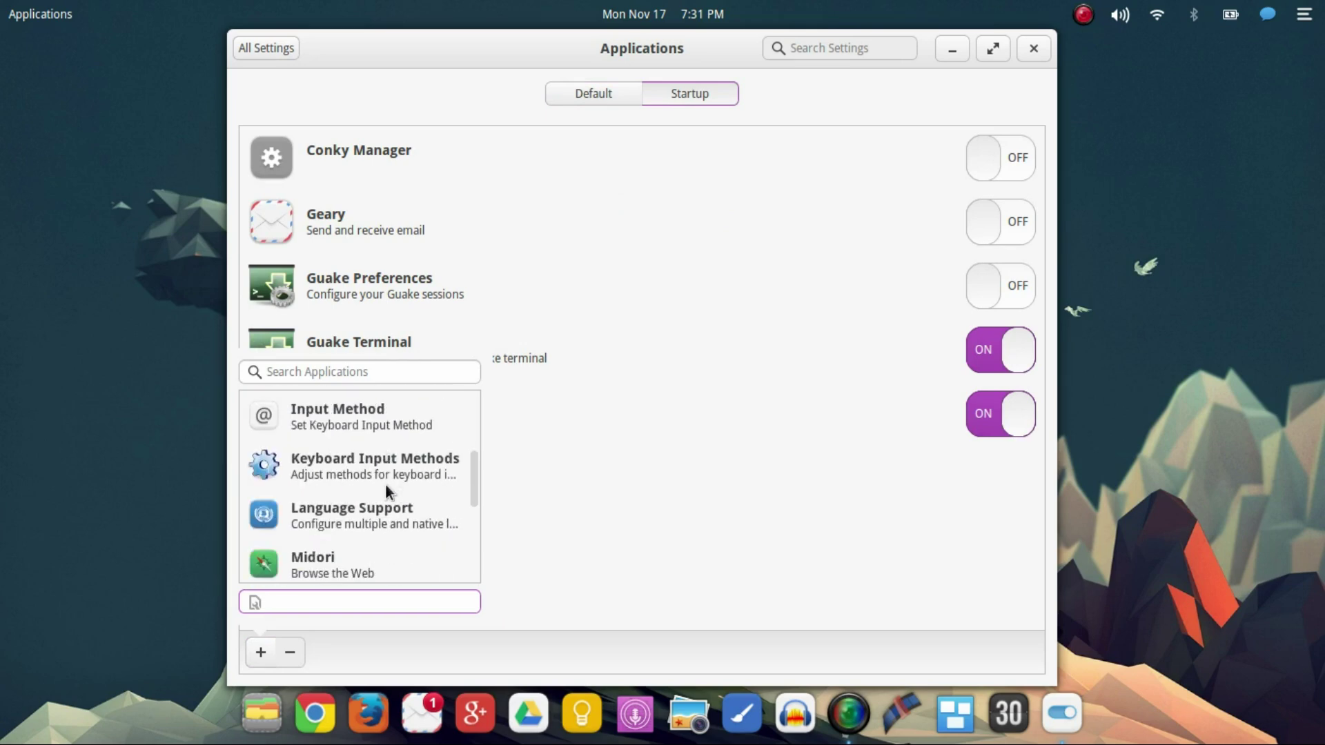
pyautogui.scroll(3, 394, 504)
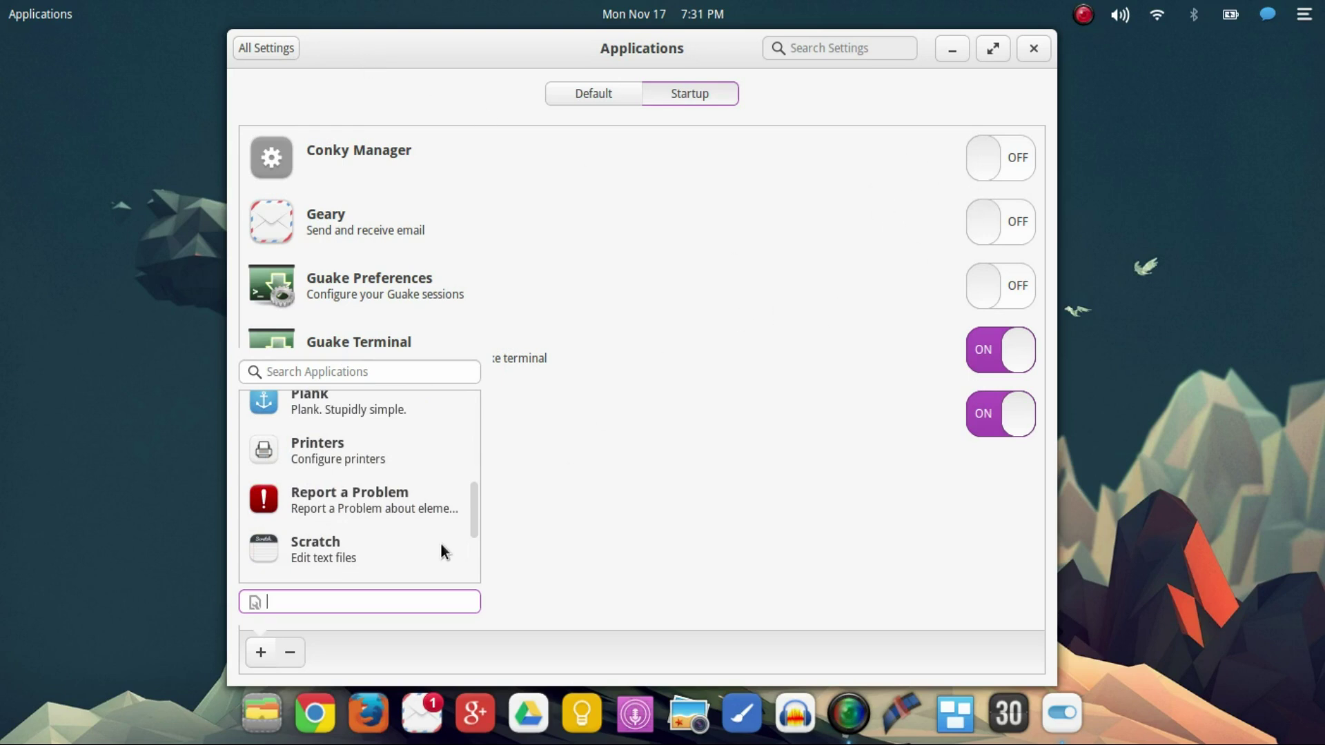
pyautogui.click(681, 535)
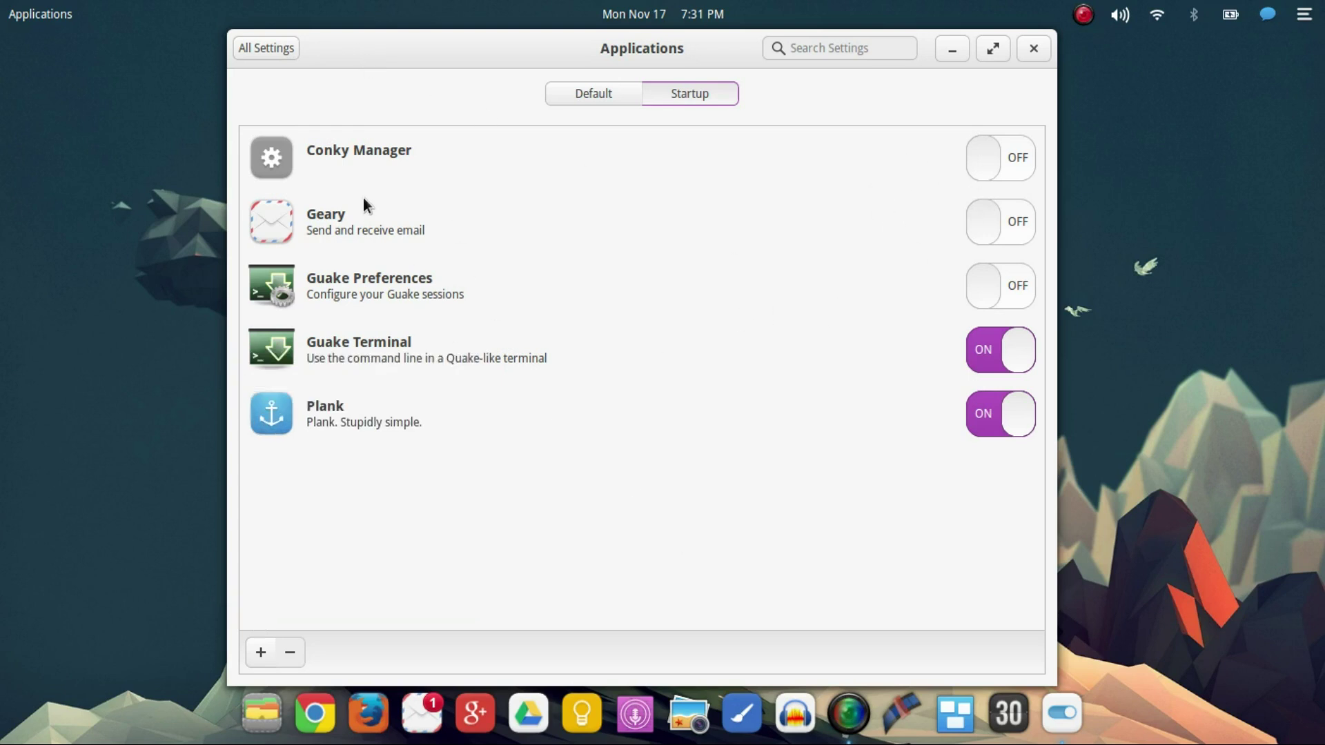
pyautogui.click(260, 47)
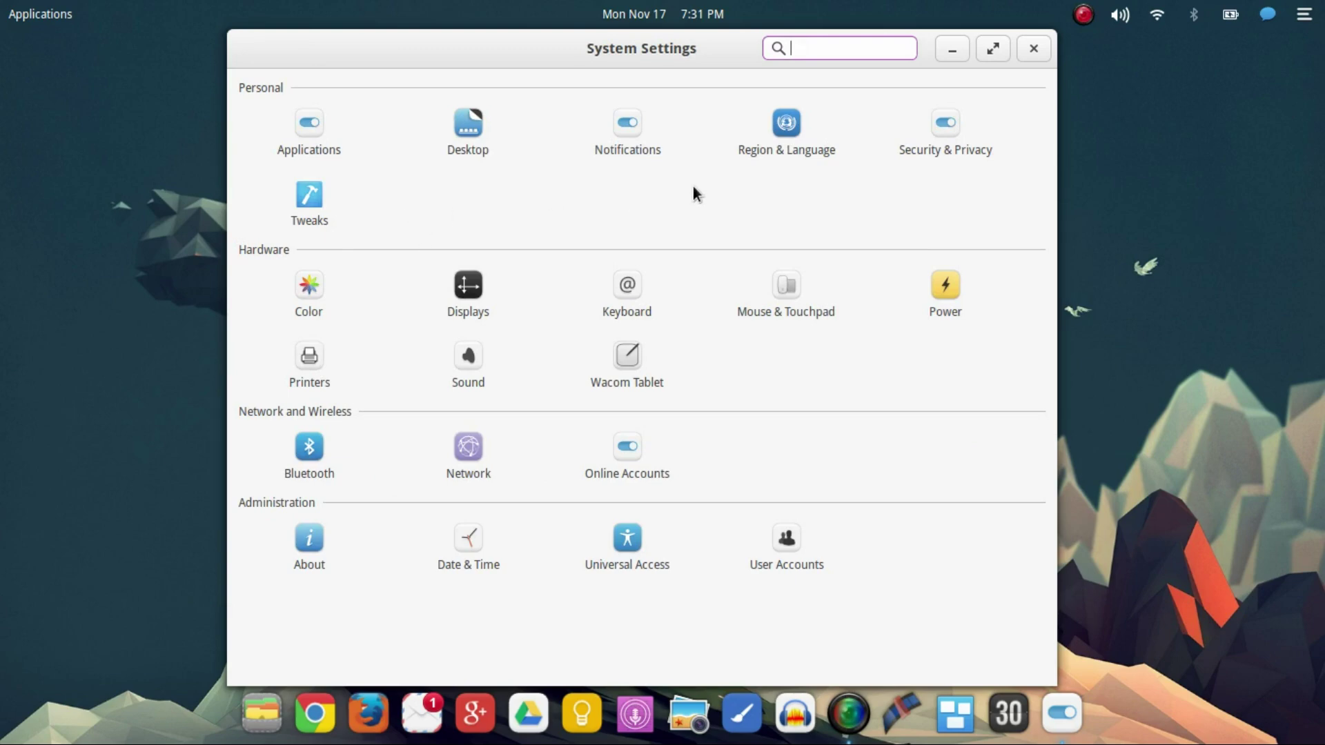
# Open Notifications settings and check the notifications indicator and session menu in the panel.
pyautogui.click(631, 130)
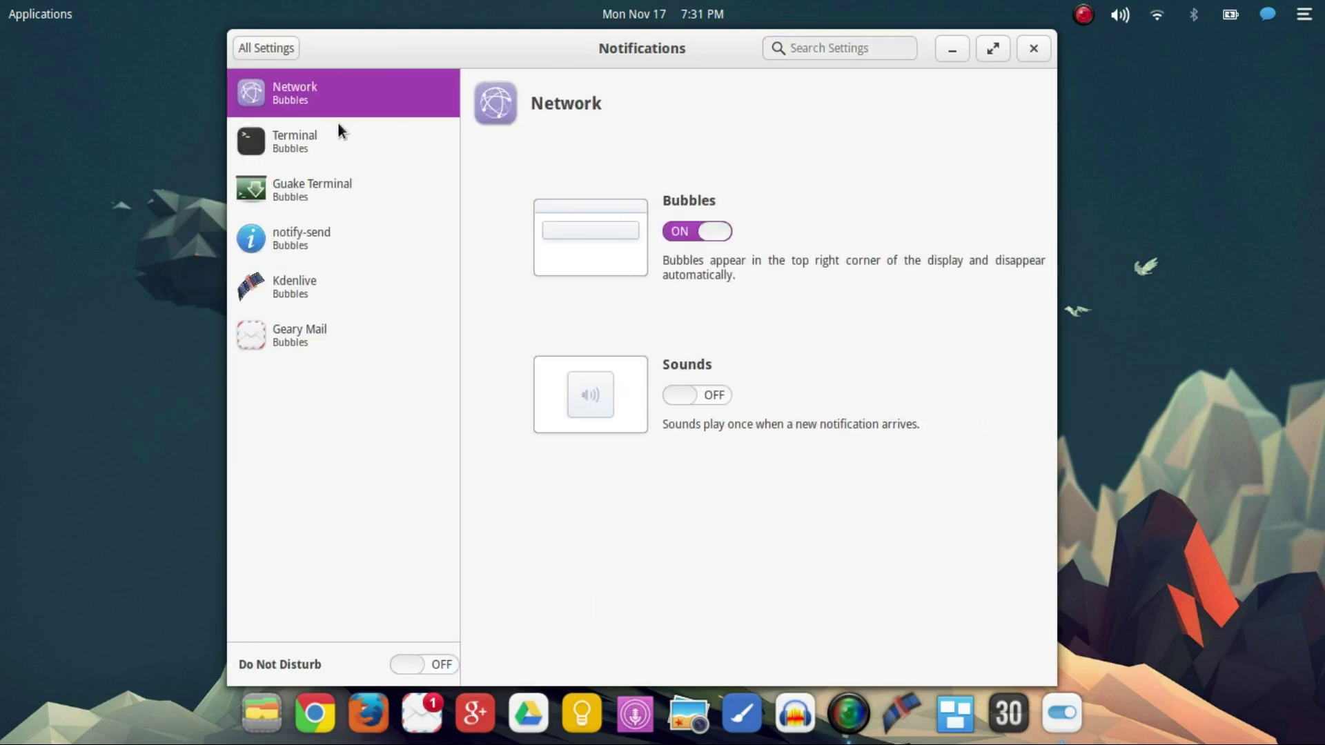
pyautogui.click(1271, 16)
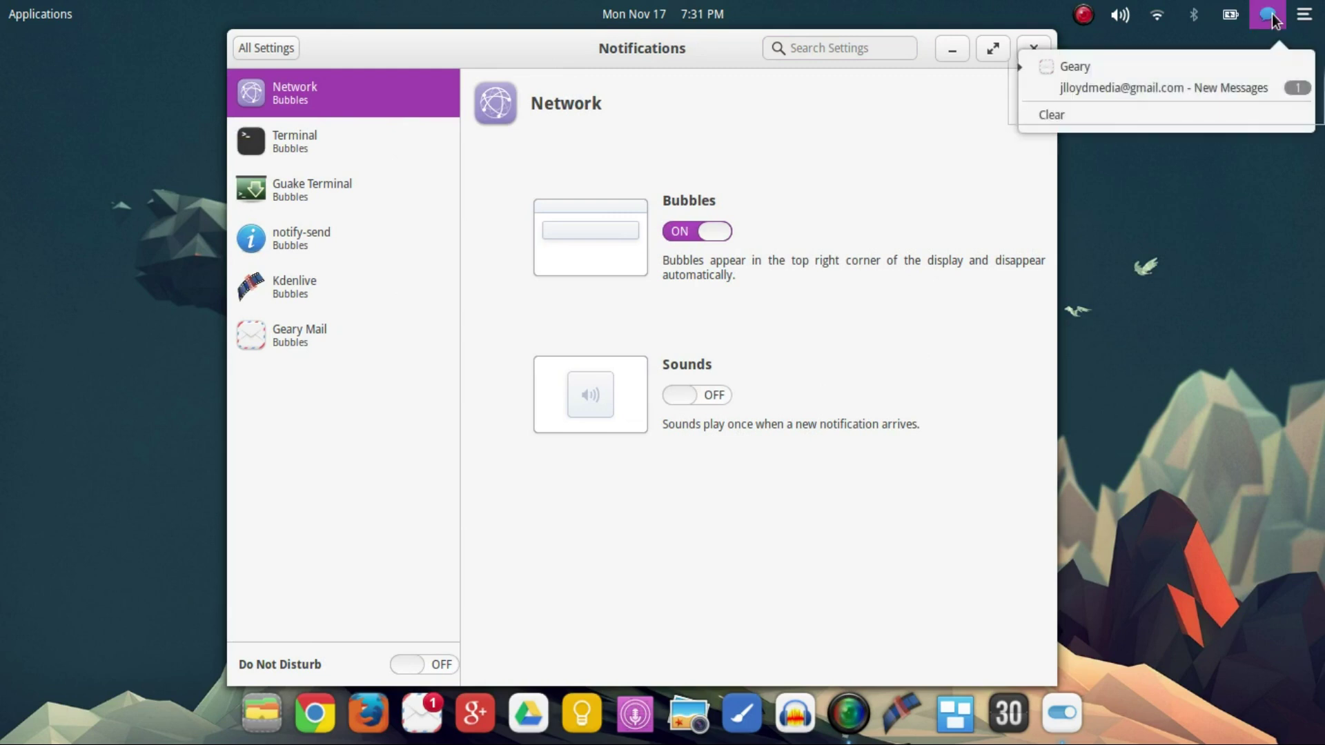
pyautogui.click(1272, 19)
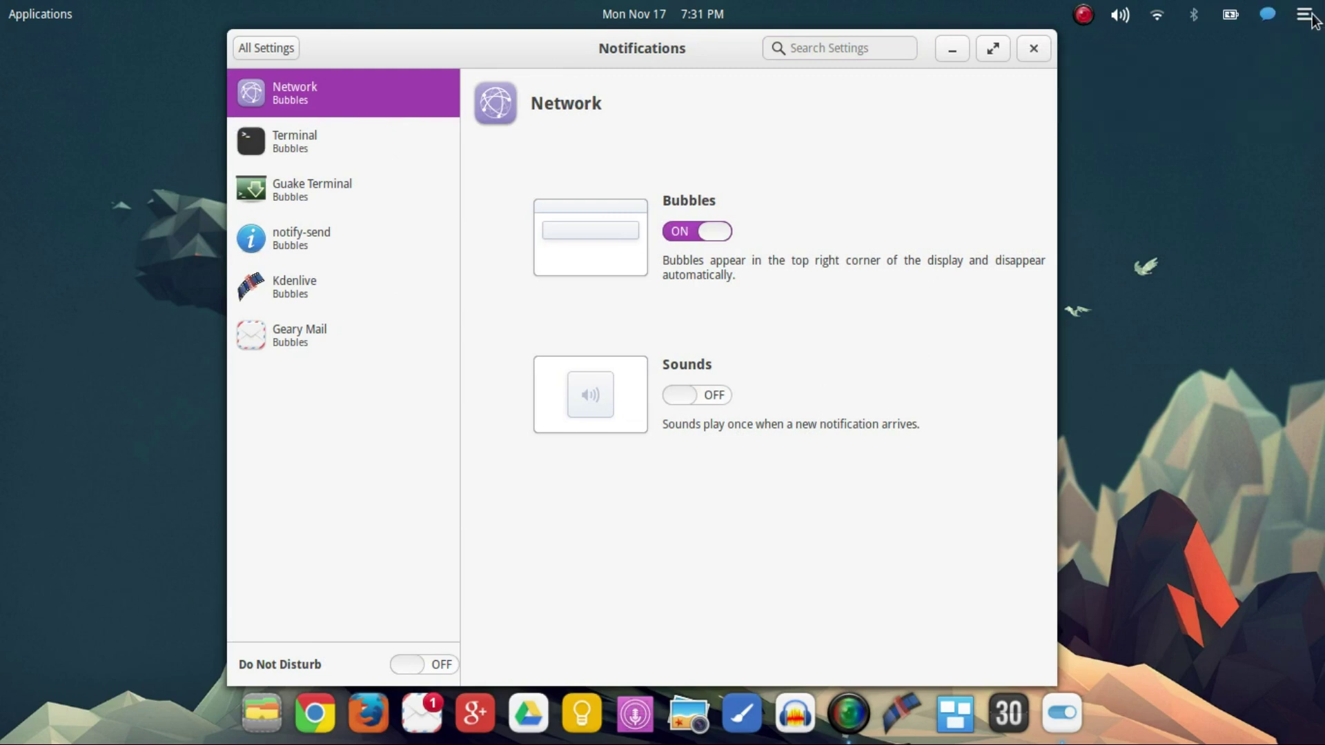
pyautogui.click(1304, 14)
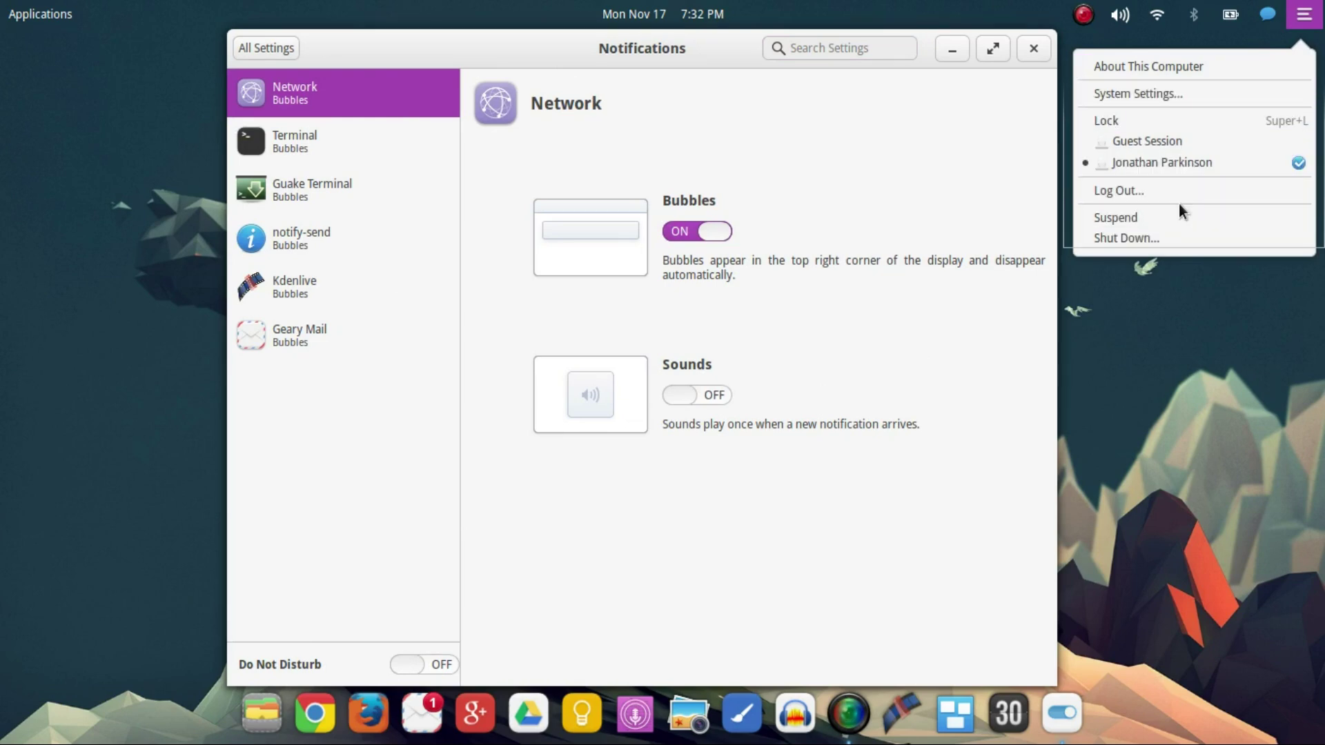
pyautogui.moveTo(1246, 9)
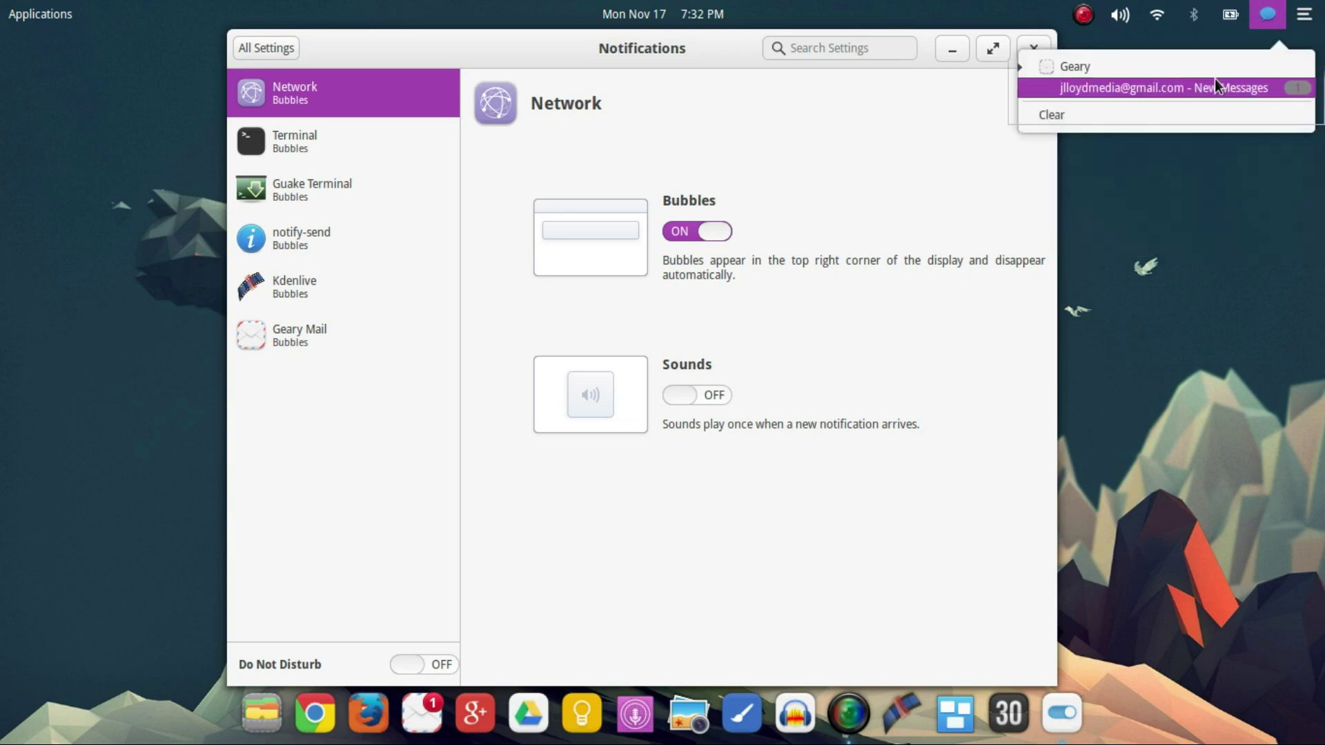
pyautogui.click(445, 183)
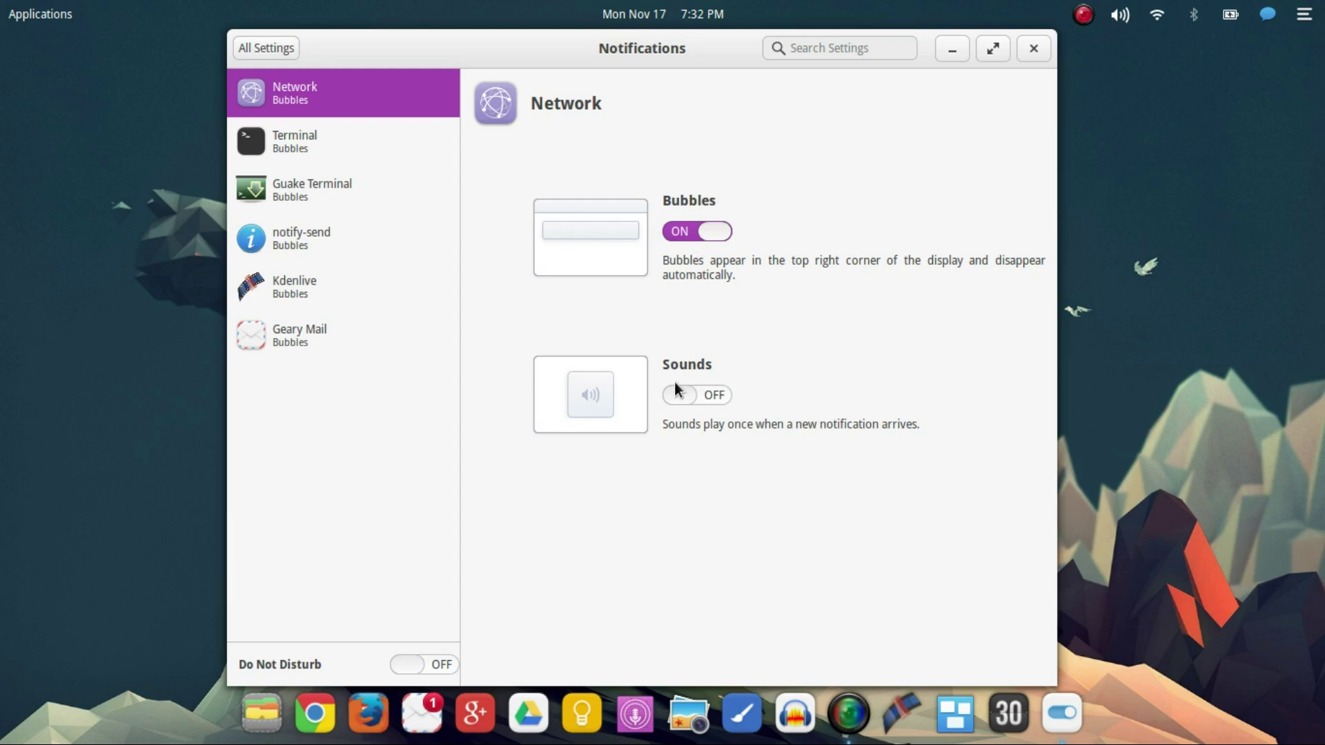
# Review notification settings for notify-send, Kdenlive, Guake Terminal, Terminal and Geary Mail, then return to the overview.
pyautogui.click(310, 239)
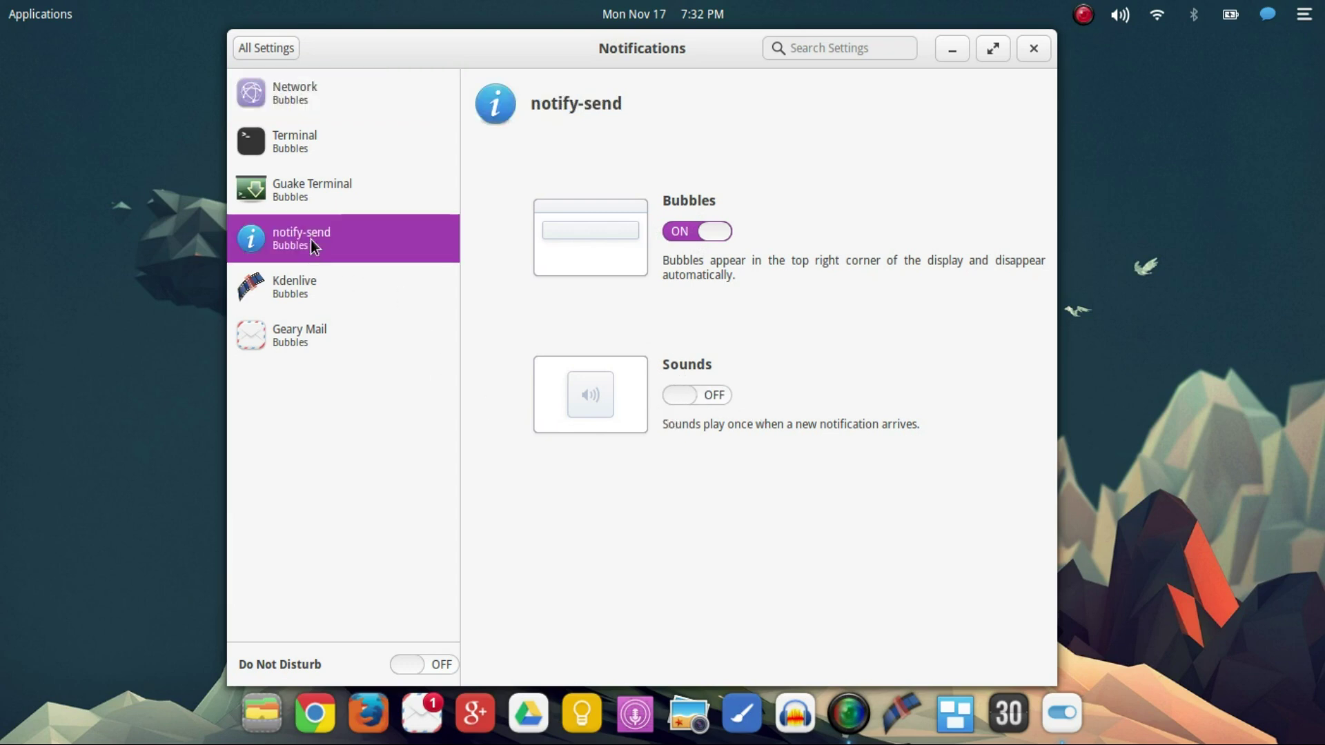
pyautogui.click(296, 305)
pyautogui.click(343, 200)
pyautogui.click(364, 142)
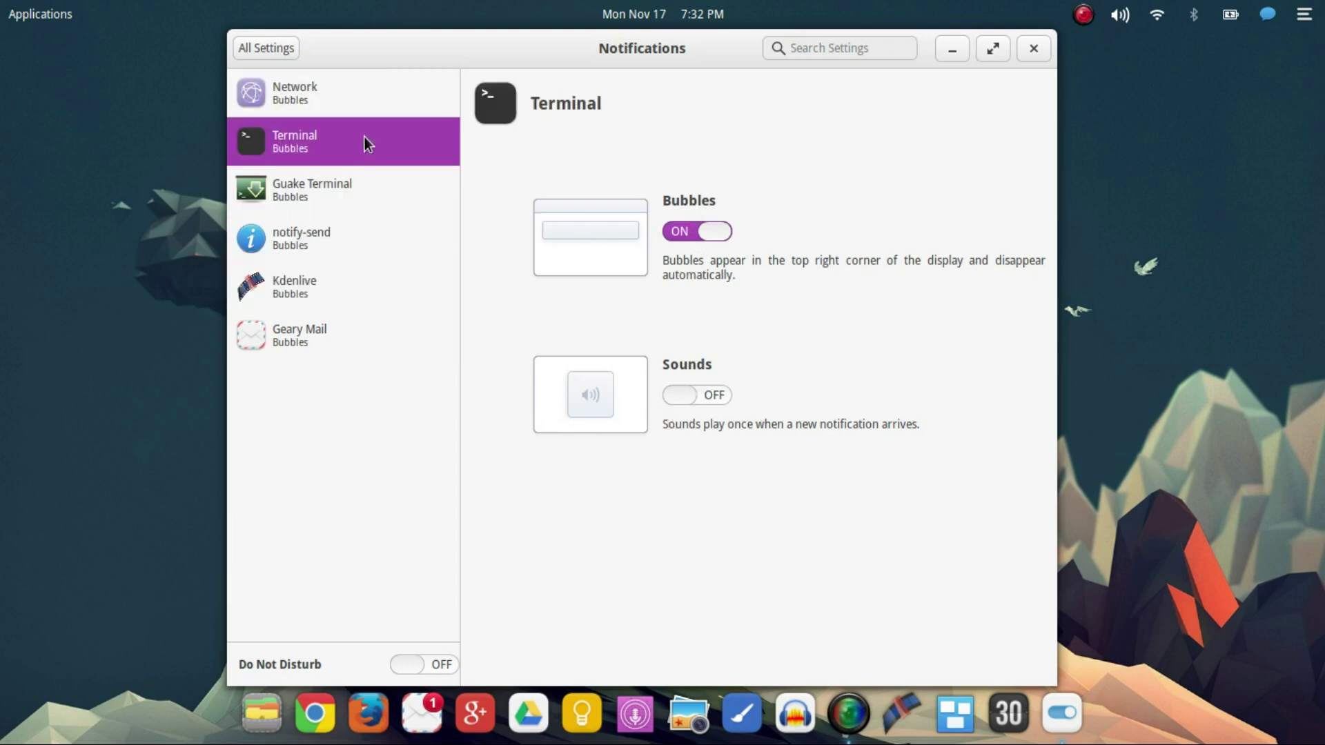
pyautogui.click(353, 334)
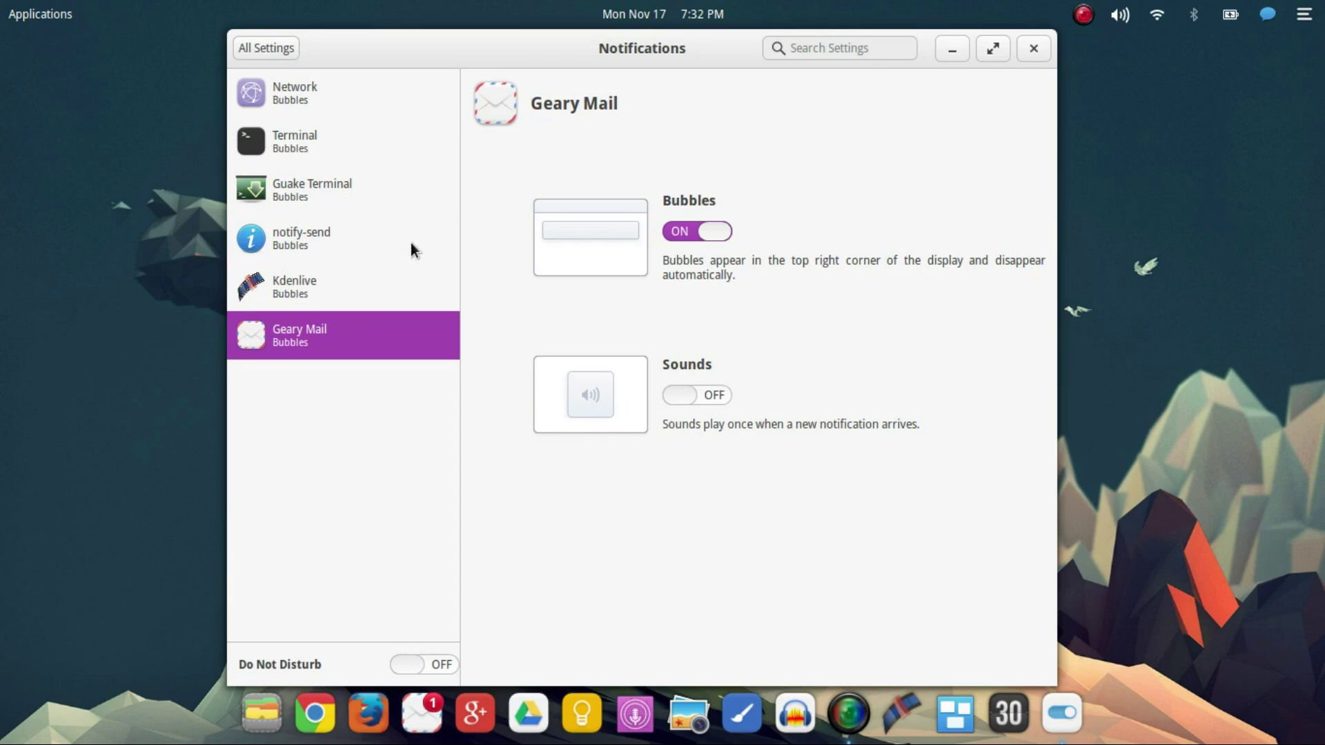
pyautogui.click(276, 48)
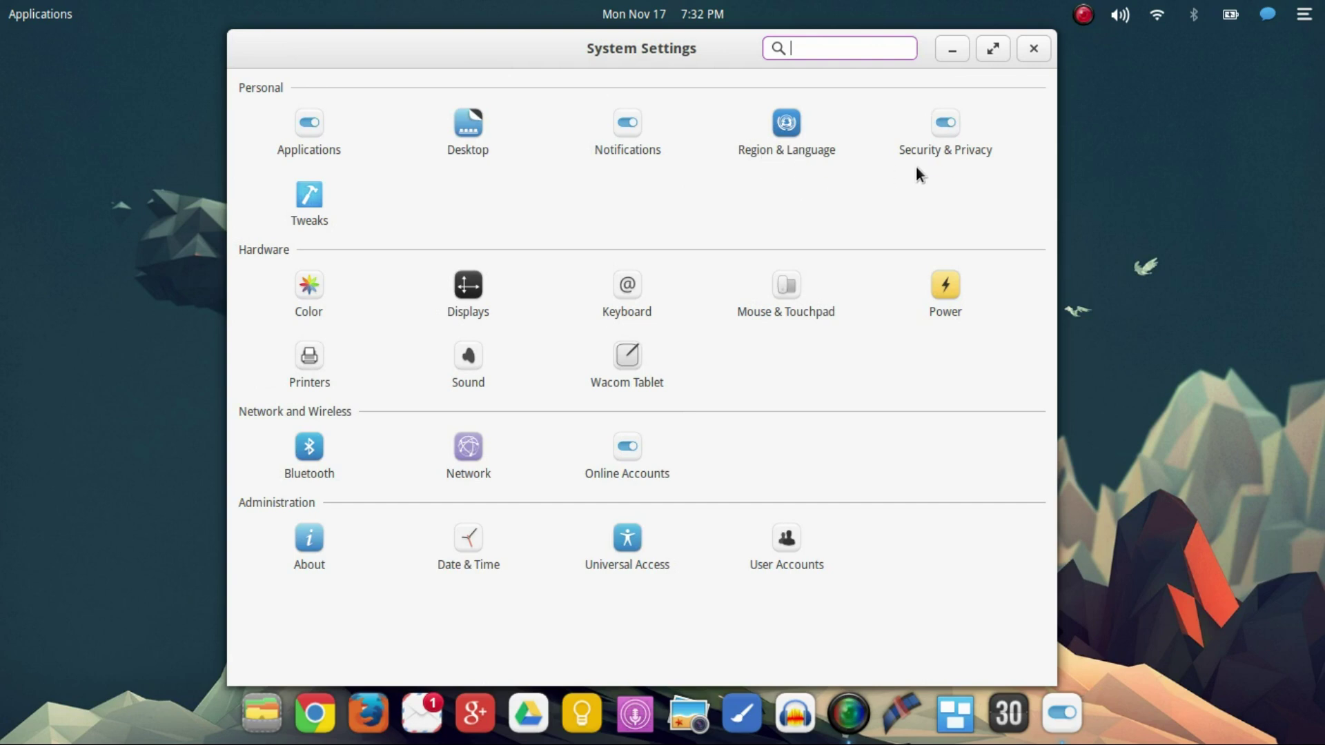
# View Security & Privacy's privacy, Locking and Firewall tabs, cancel the unlock prompt, then open Tweaks.
pyautogui.click(954, 148)
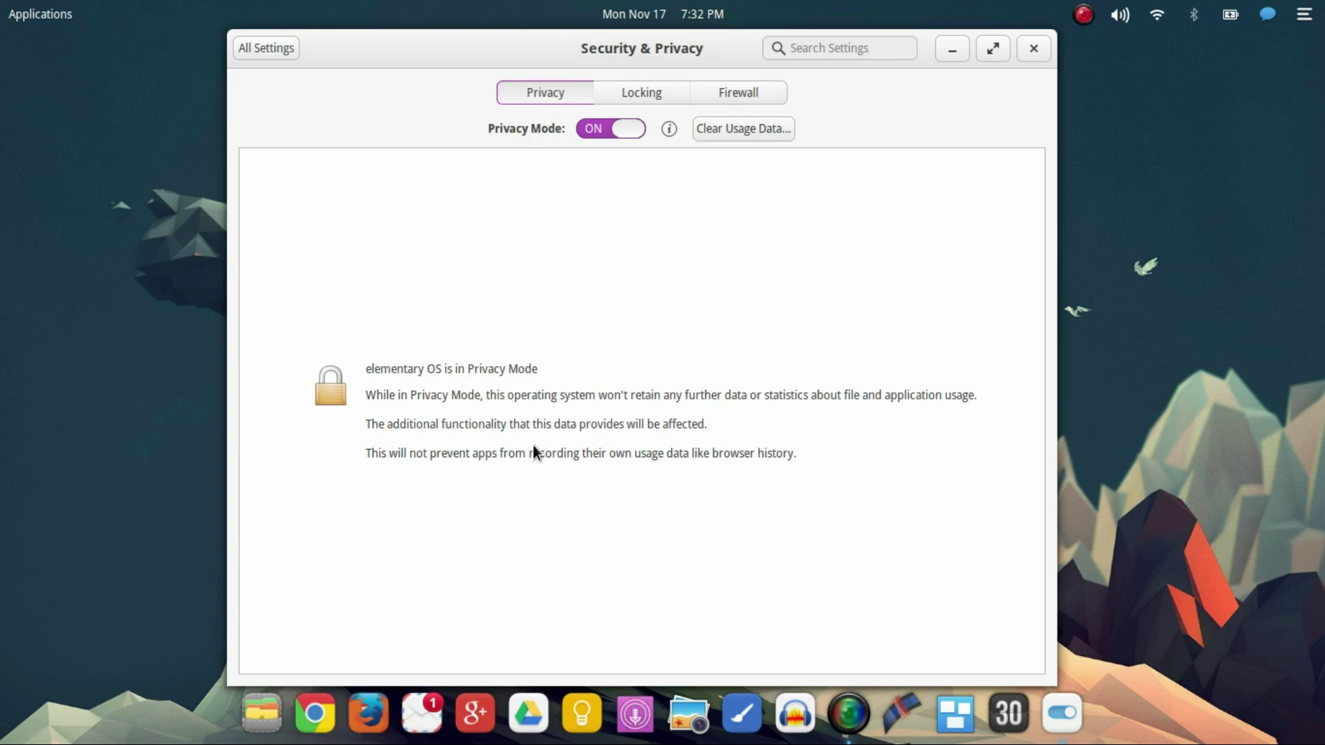
pyautogui.click(645, 93)
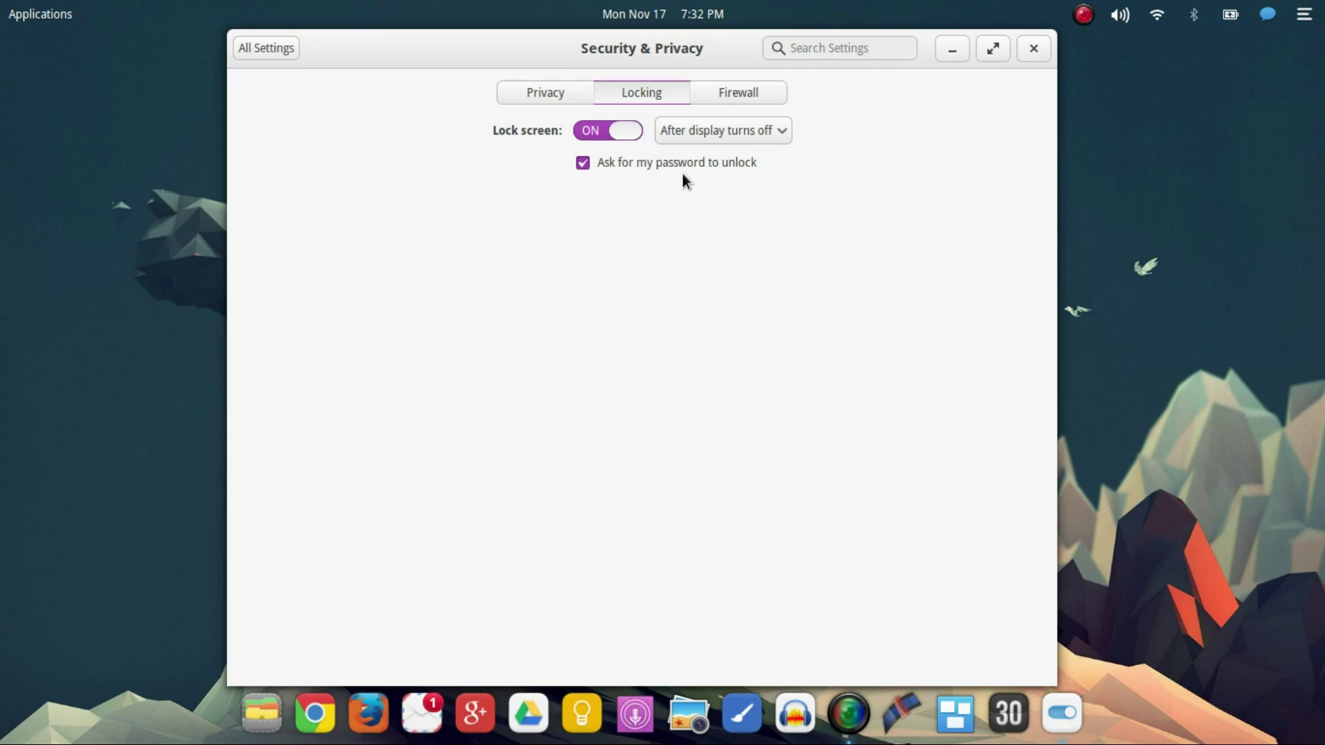
pyautogui.click(774, 86)
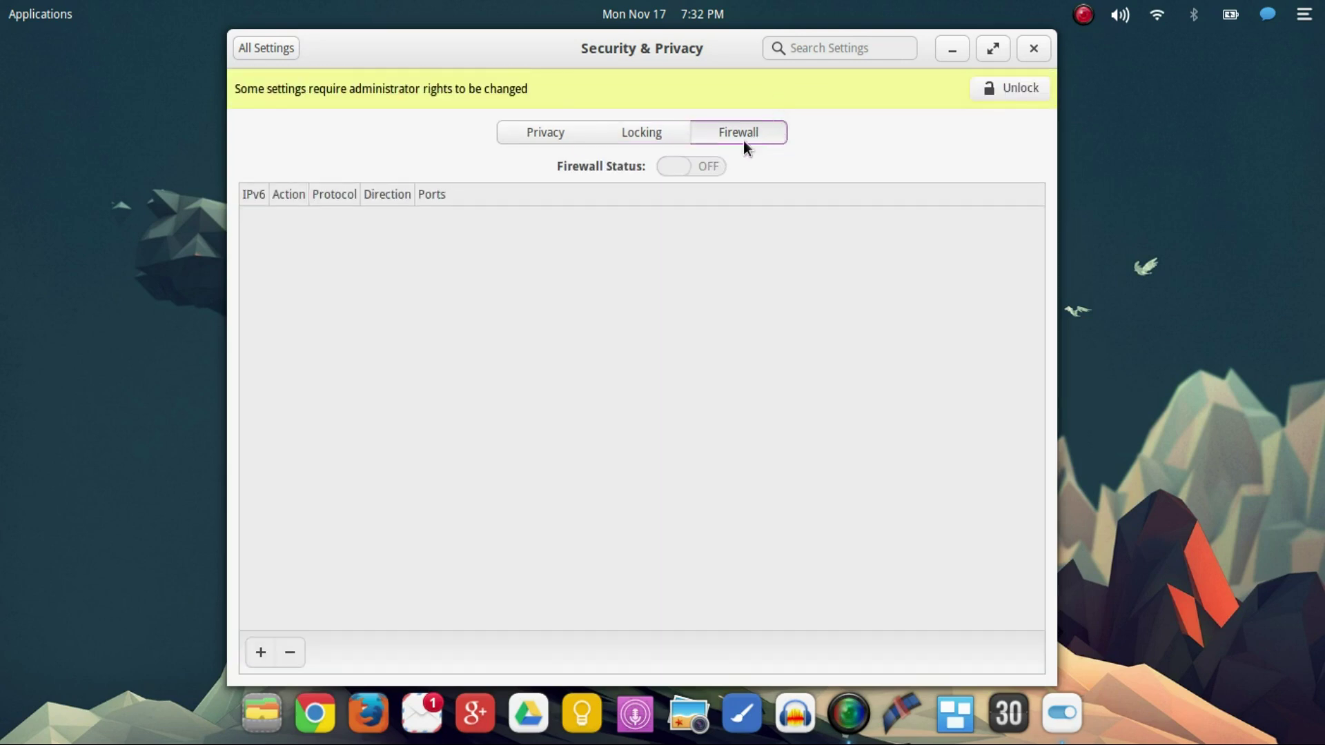
pyautogui.click(1009, 90)
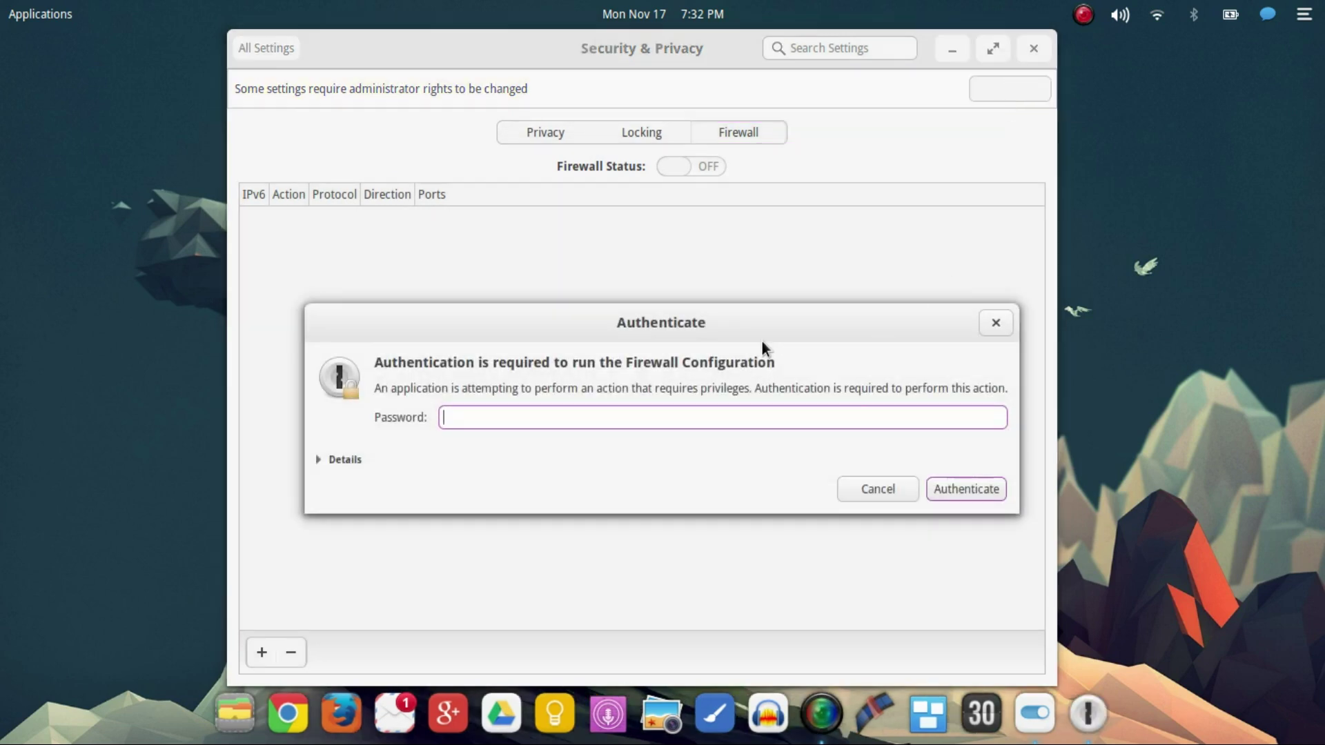
pyautogui.click(868, 486)
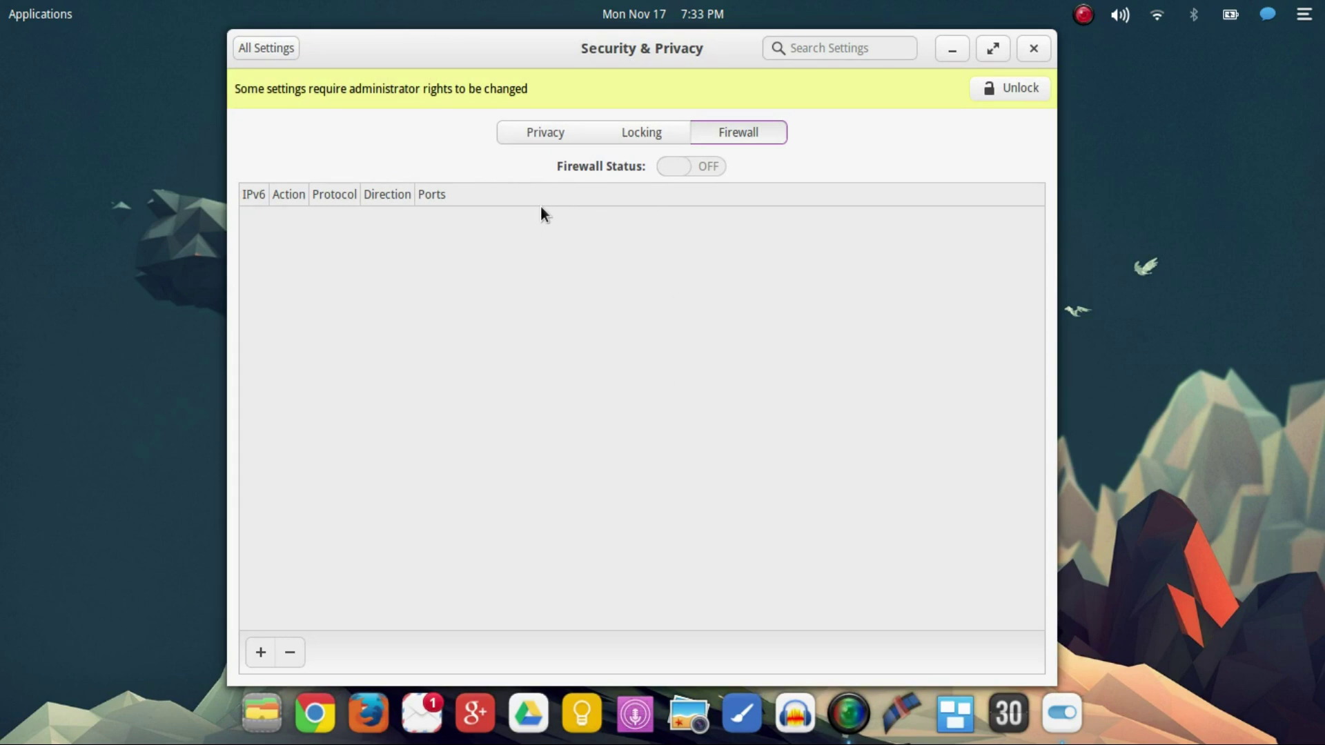
pyautogui.click(296, 48)
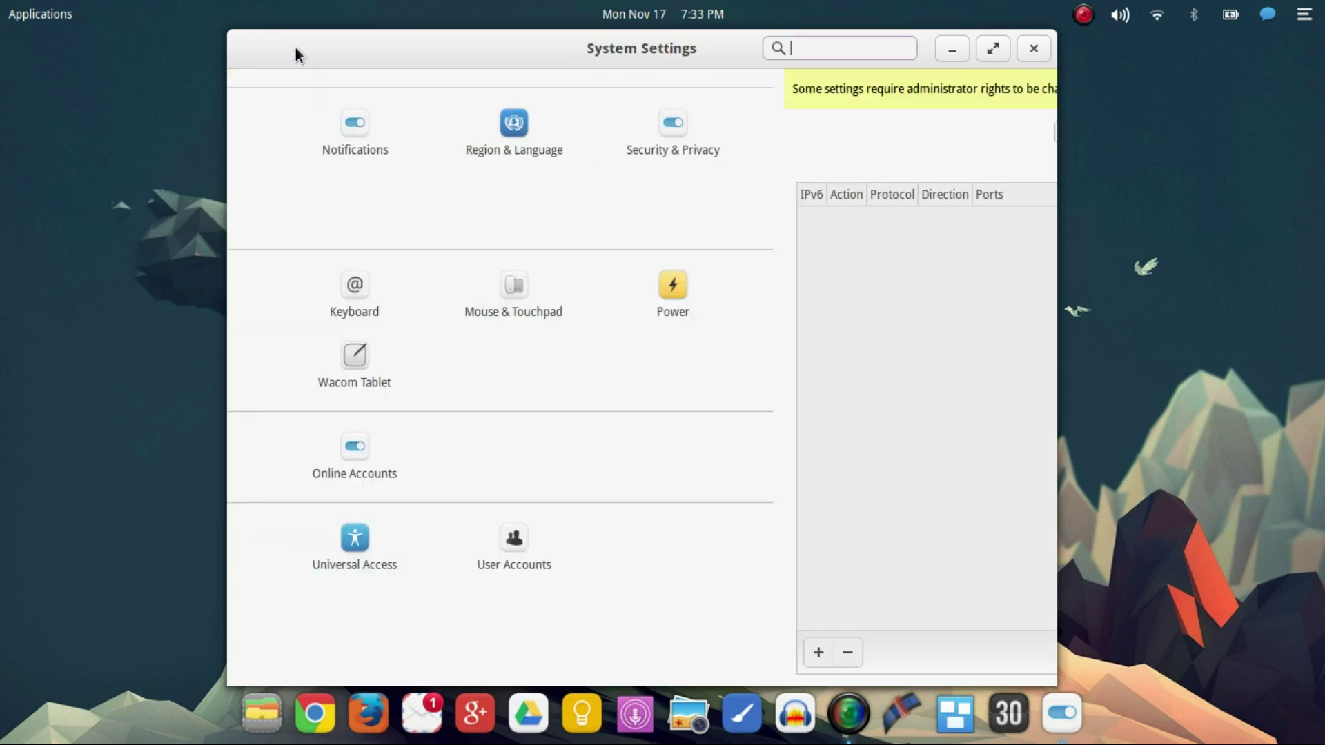
pyautogui.click(295, 200)
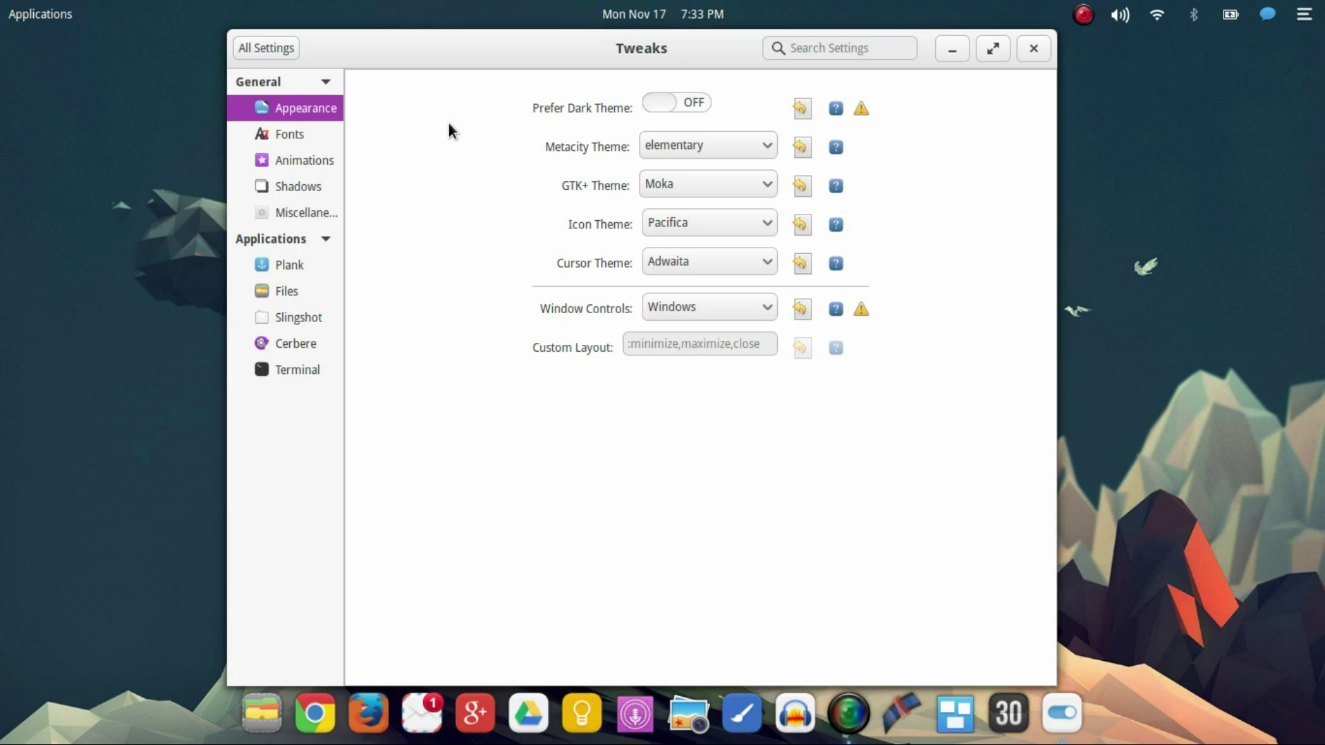
# Open Keyboard settings and view the Media and Screenshots shortcut categories.
pyautogui.click(278, 45)
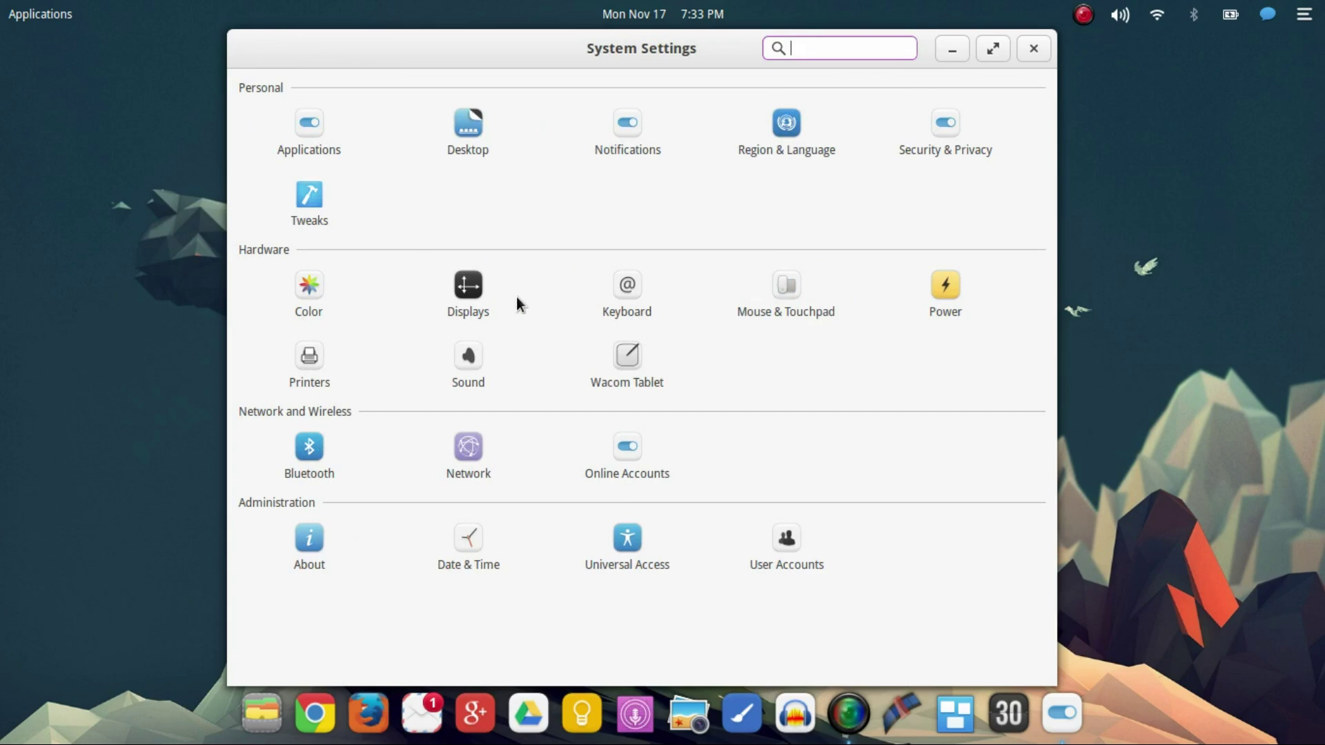
pyautogui.click(632, 295)
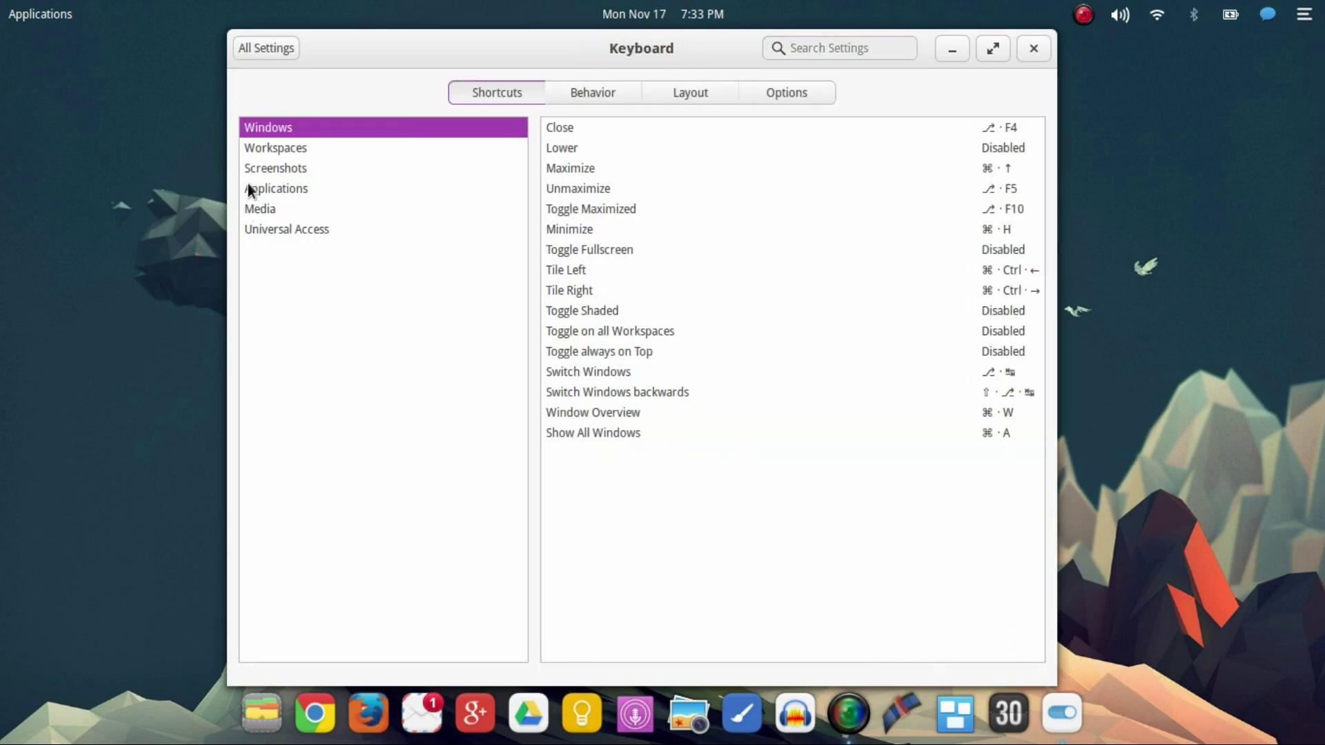
pyautogui.click(252, 208)
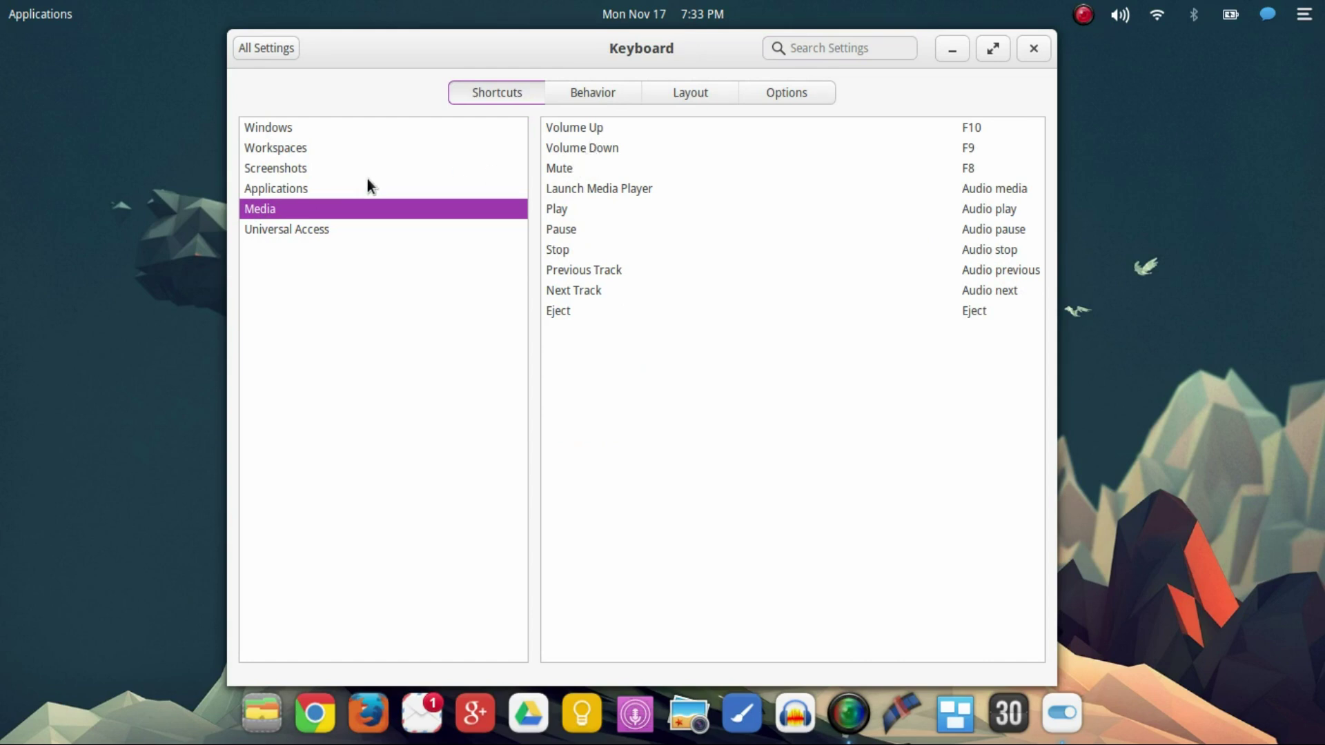
pyautogui.click(314, 172)
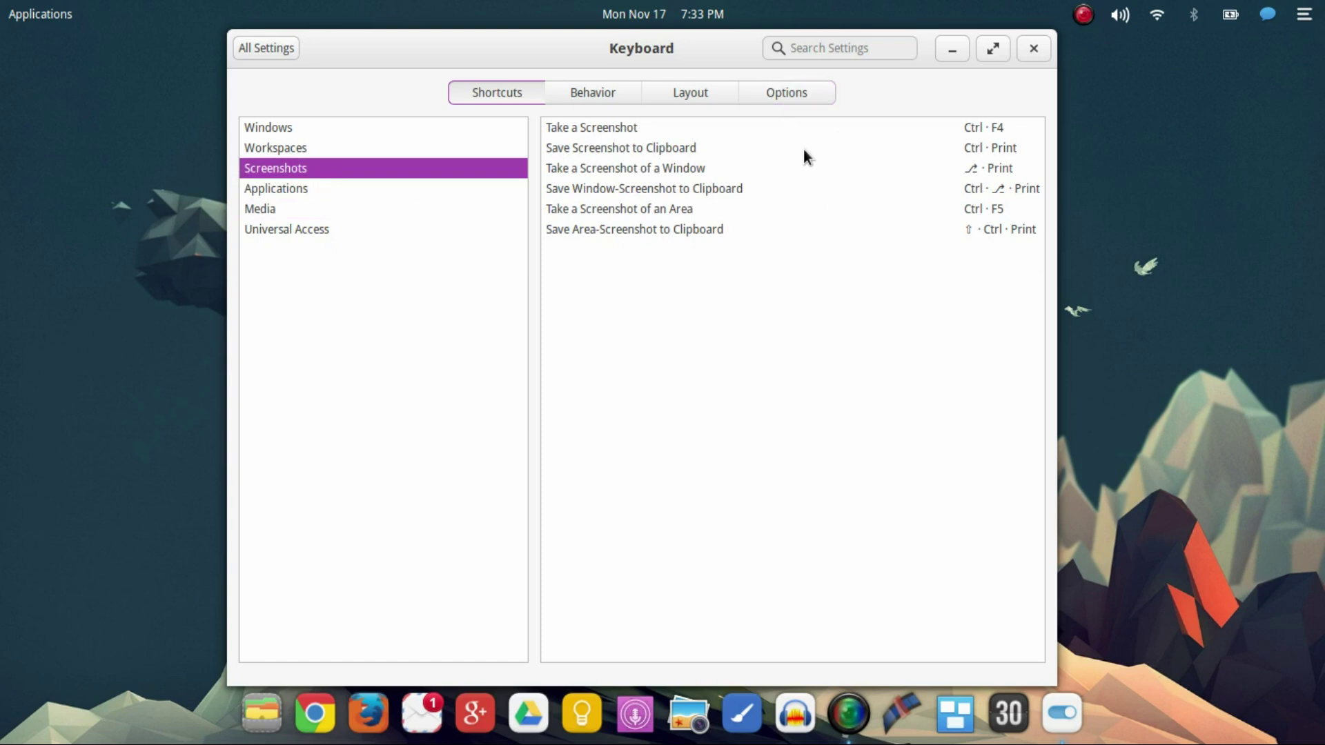
# Look over the Keyboard Behavior, Layout and Options tabs, then return to the overview.
pyautogui.click(573, 95)
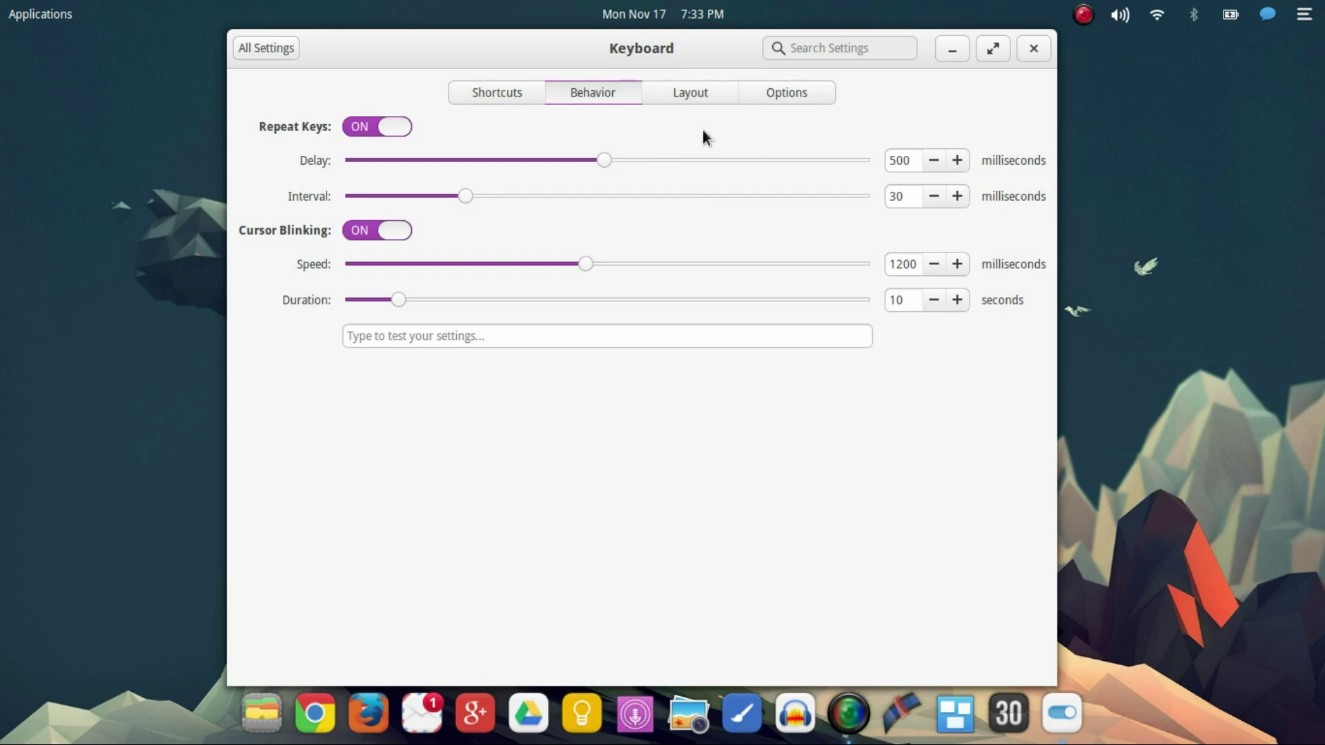
pyautogui.click(707, 92)
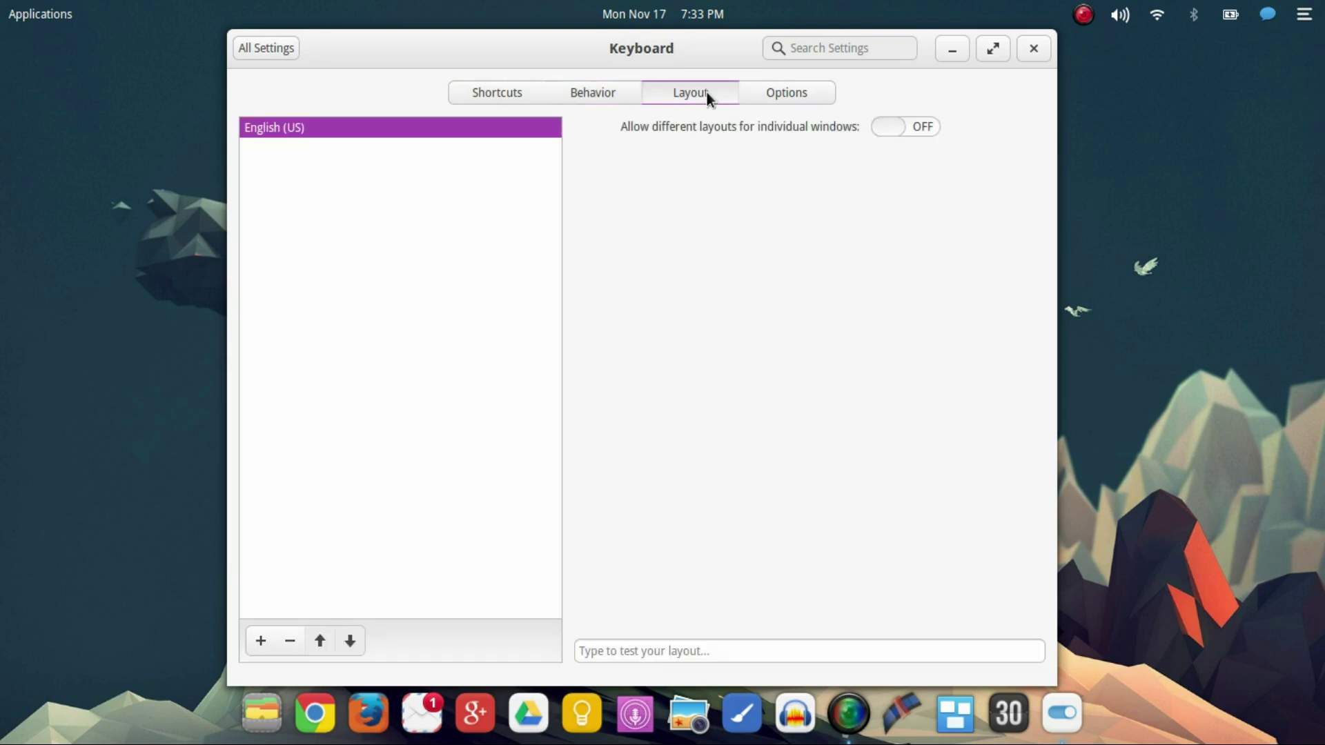
pyautogui.click(753, 88)
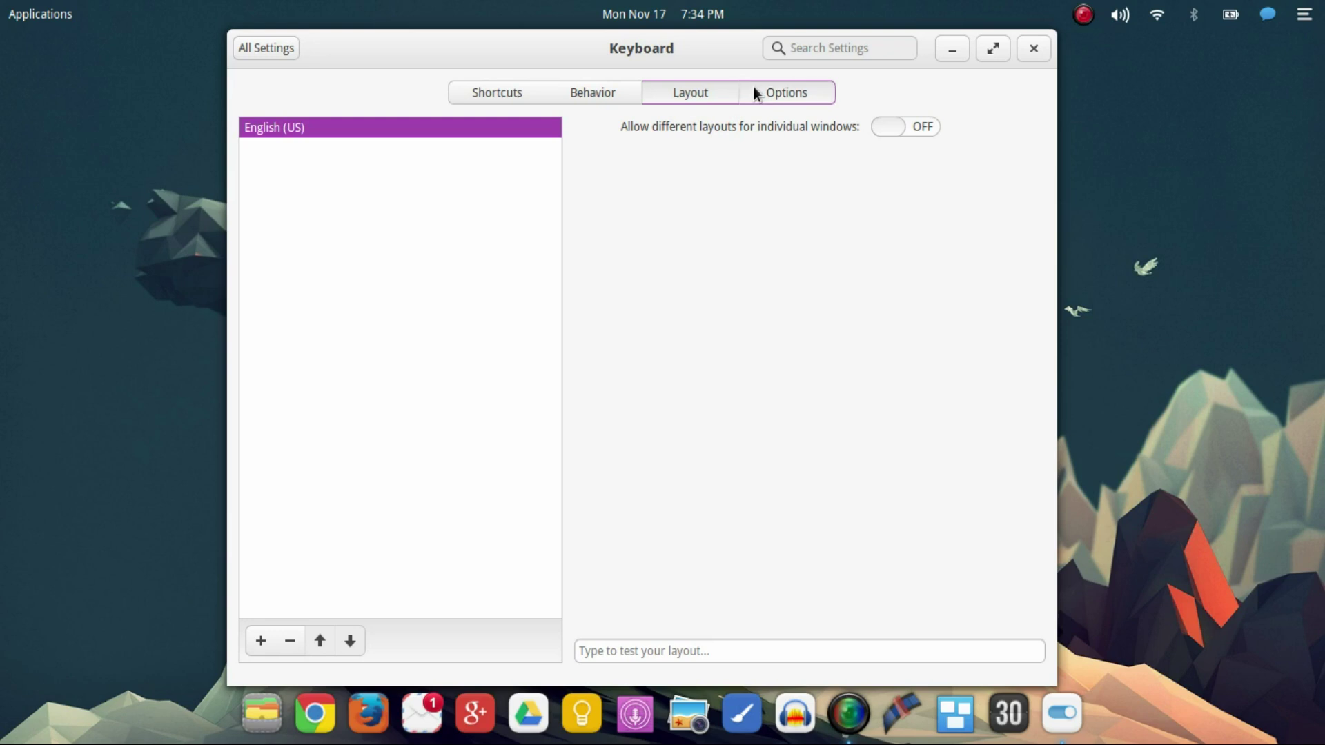
pyautogui.click(669, 89)
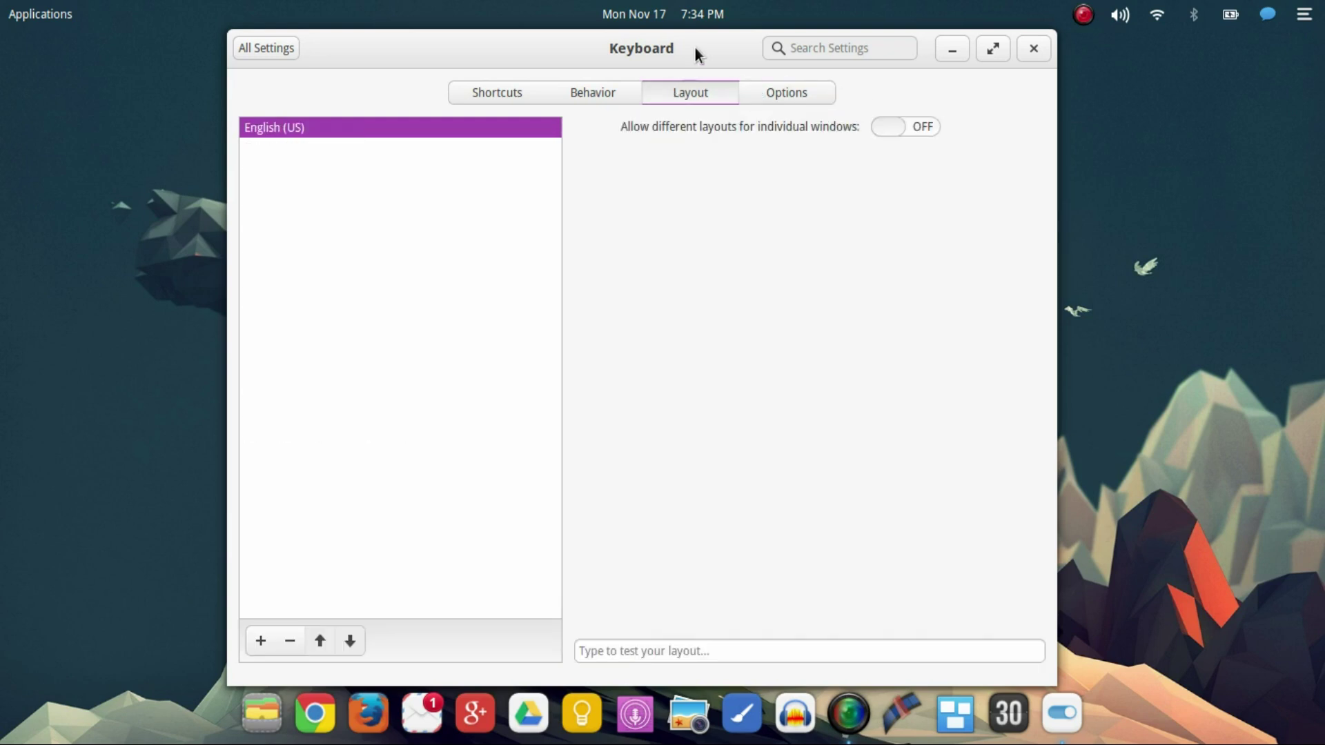
pyautogui.click(778, 88)
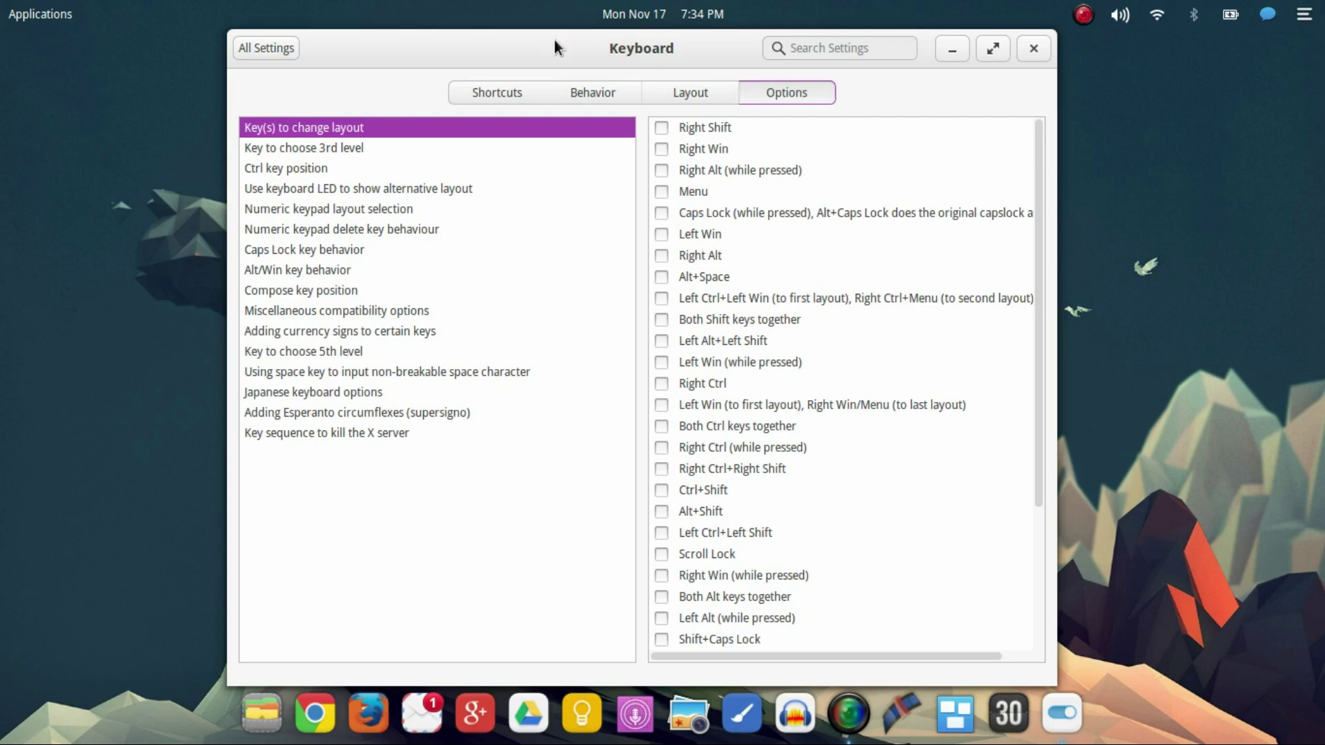
pyautogui.click(267, 50)
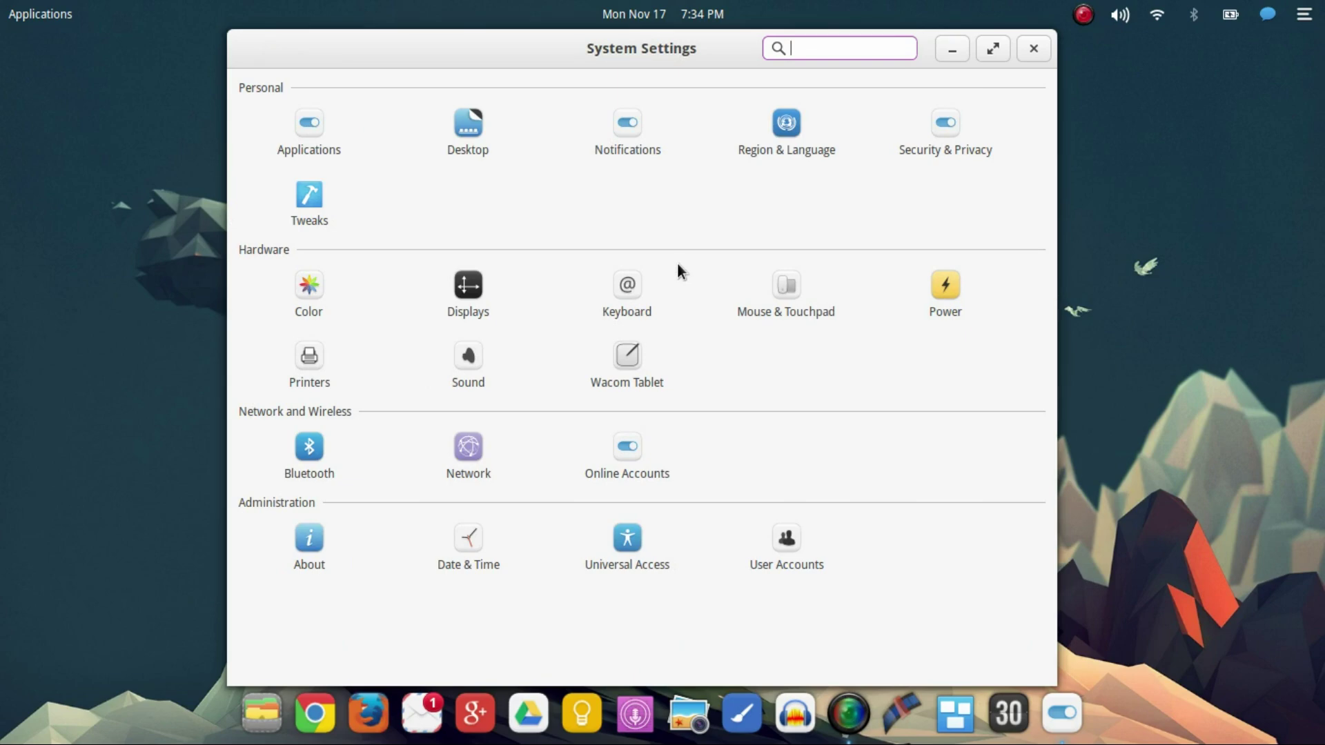
# Check Mouse & Touchpad (touchpad on, tap to click, two-finger scroll), then return to the overview.
pyautogui.click(785, 293)
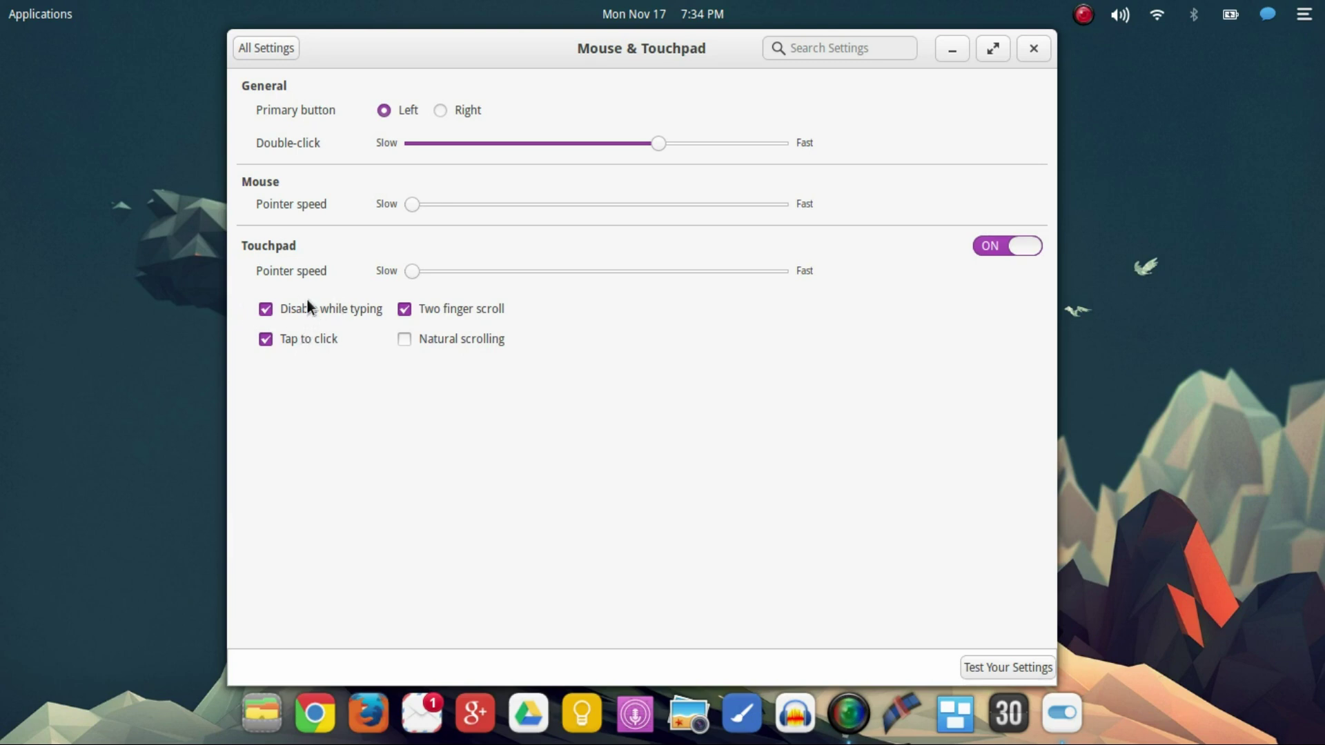
pyautogui.click(267, 49)
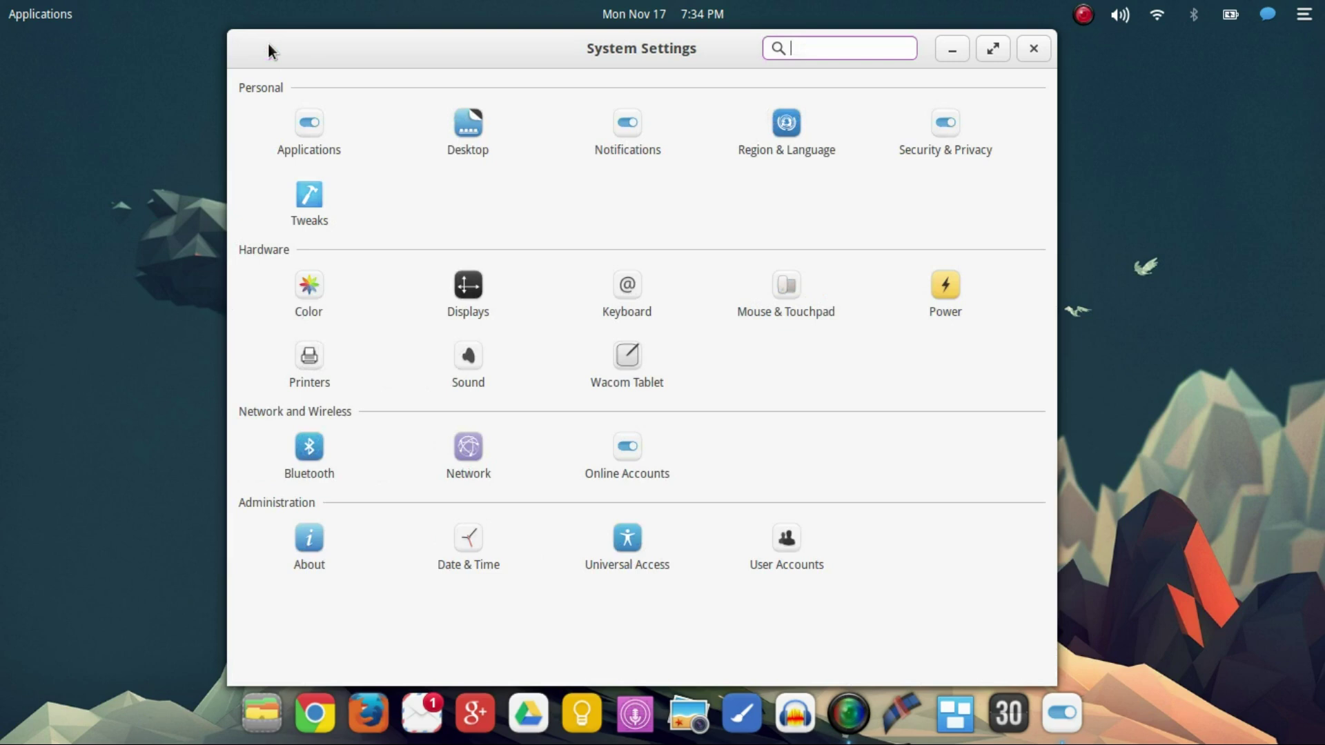
pyautogui.click(940, 304)
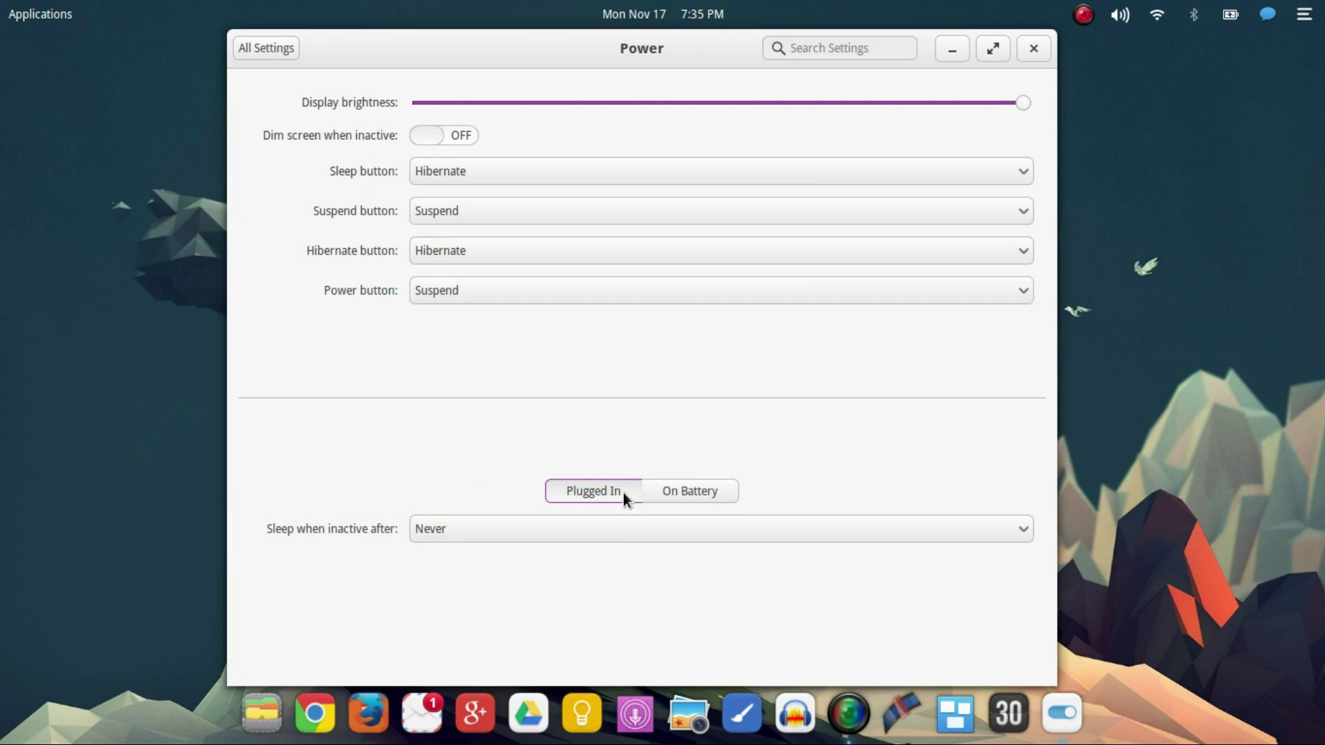
pyautogui.click(259, 55)
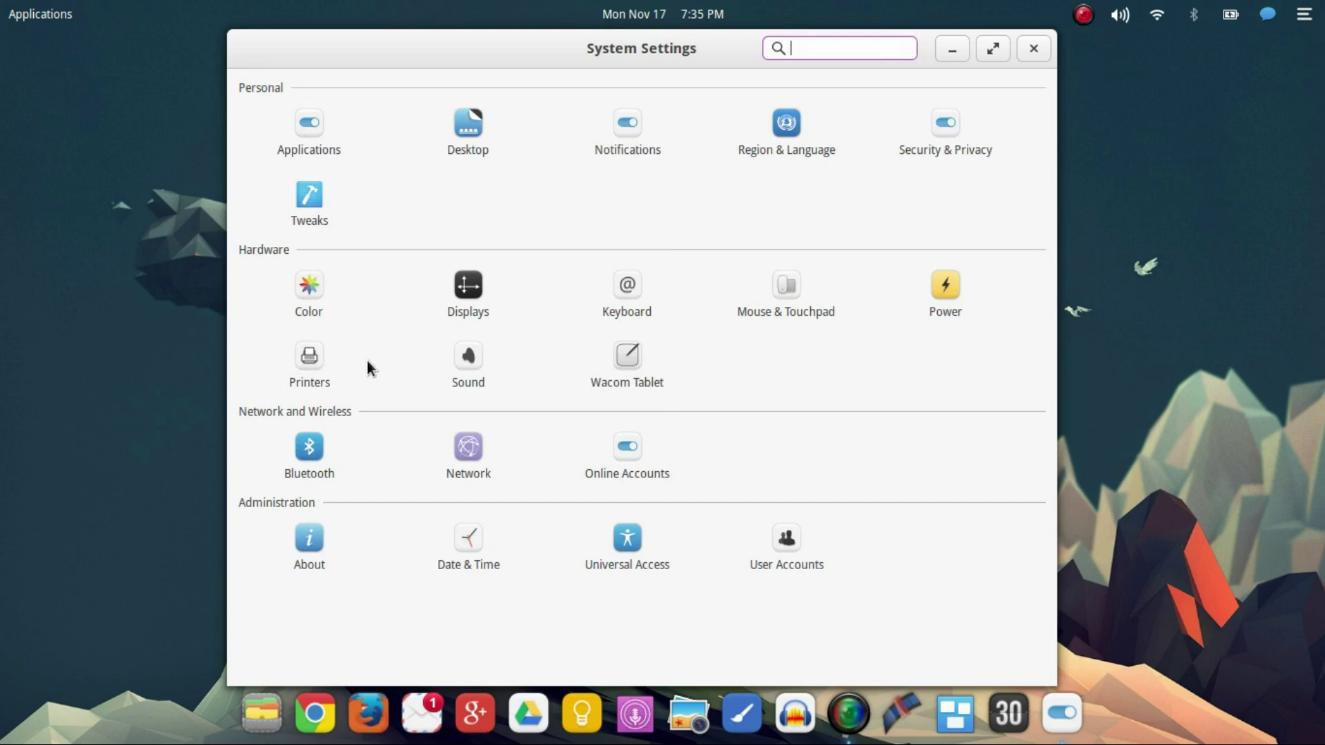
pyautogui.click(467, 369)
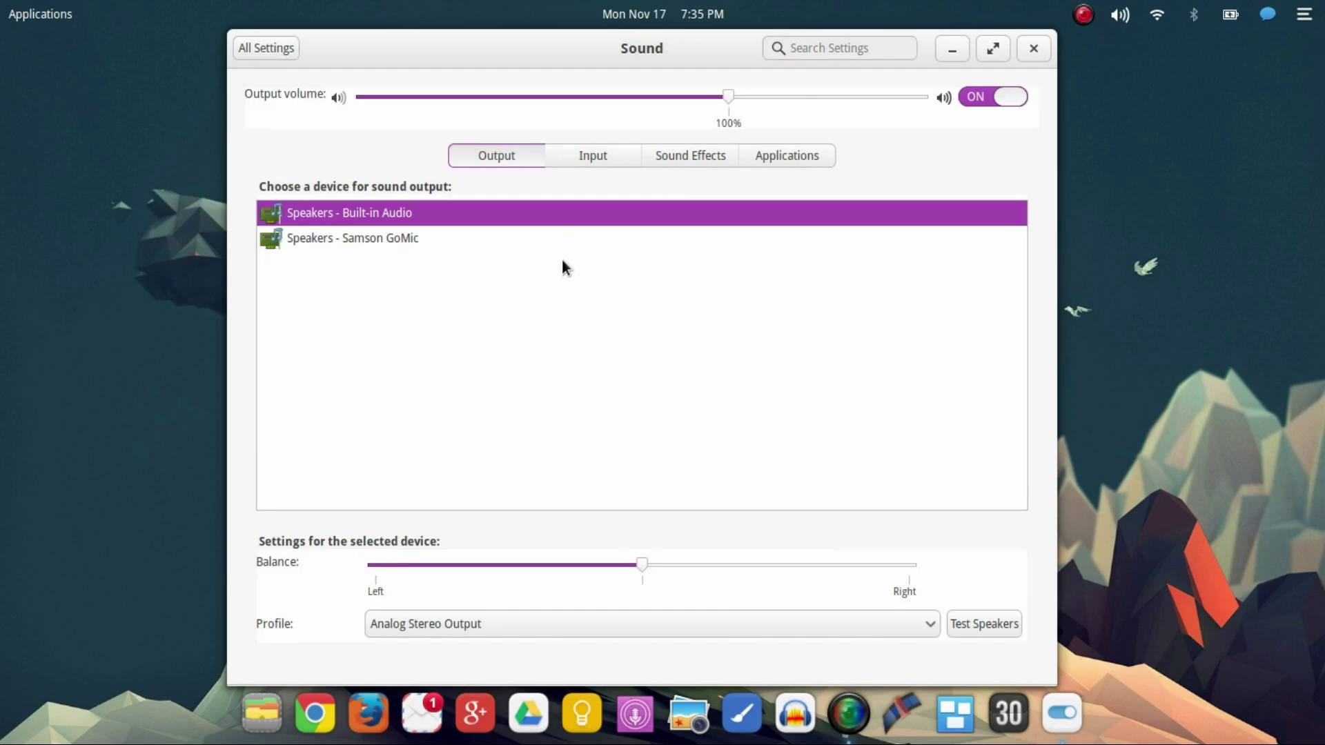
pyautogui.click(274, 51)
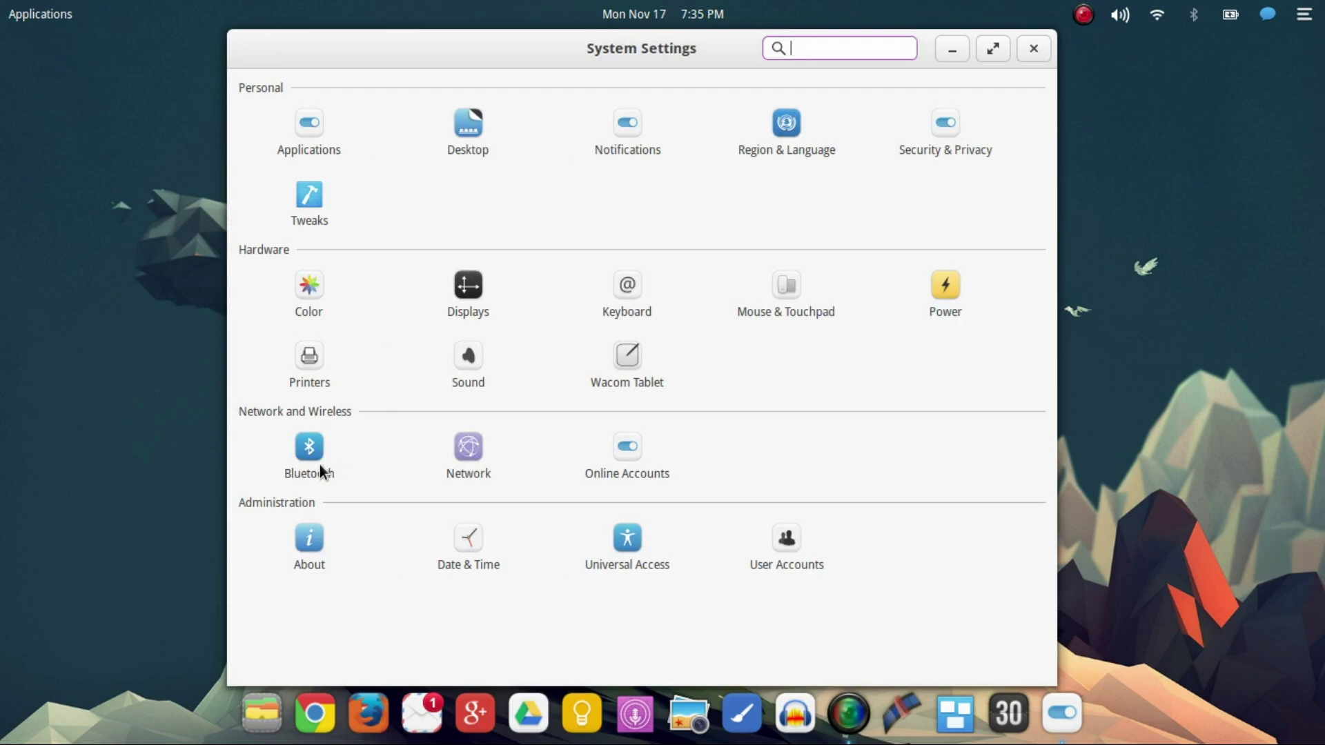
pyautogui.click(625, 452)
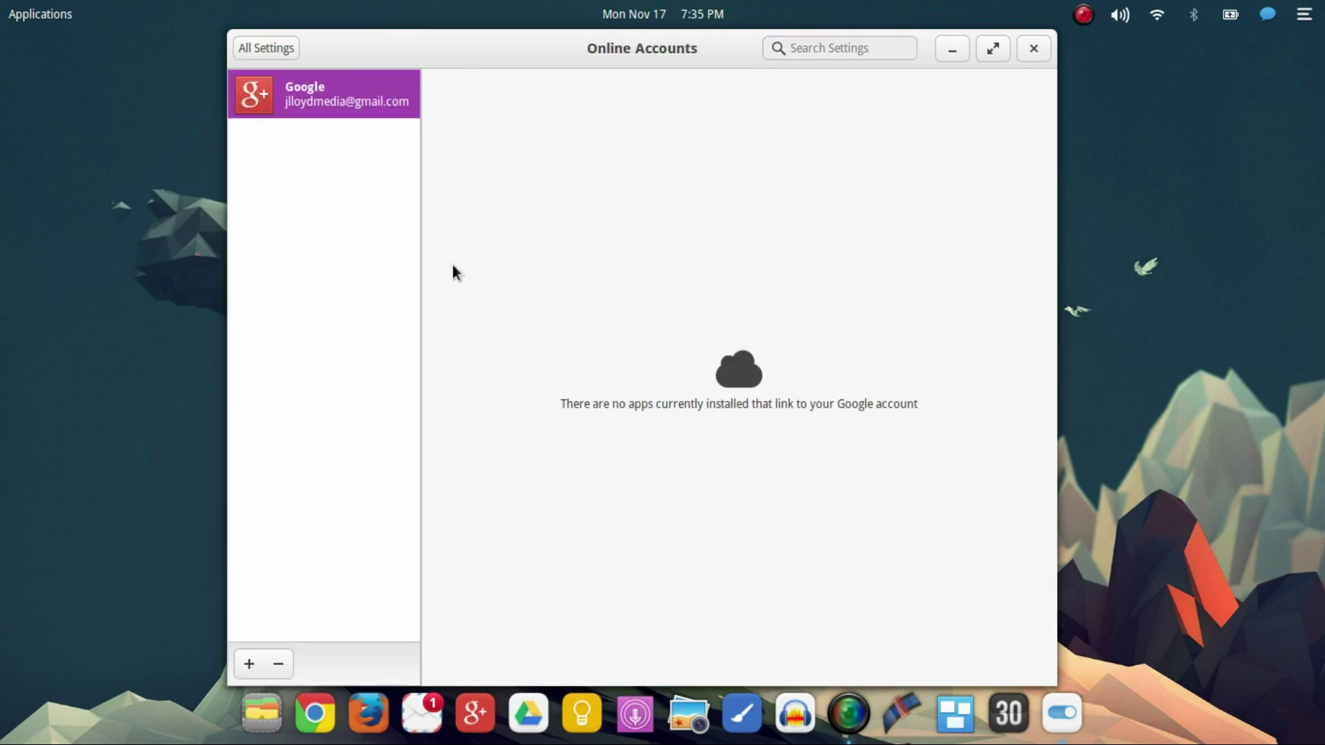
pyautogui.click(247, 665)
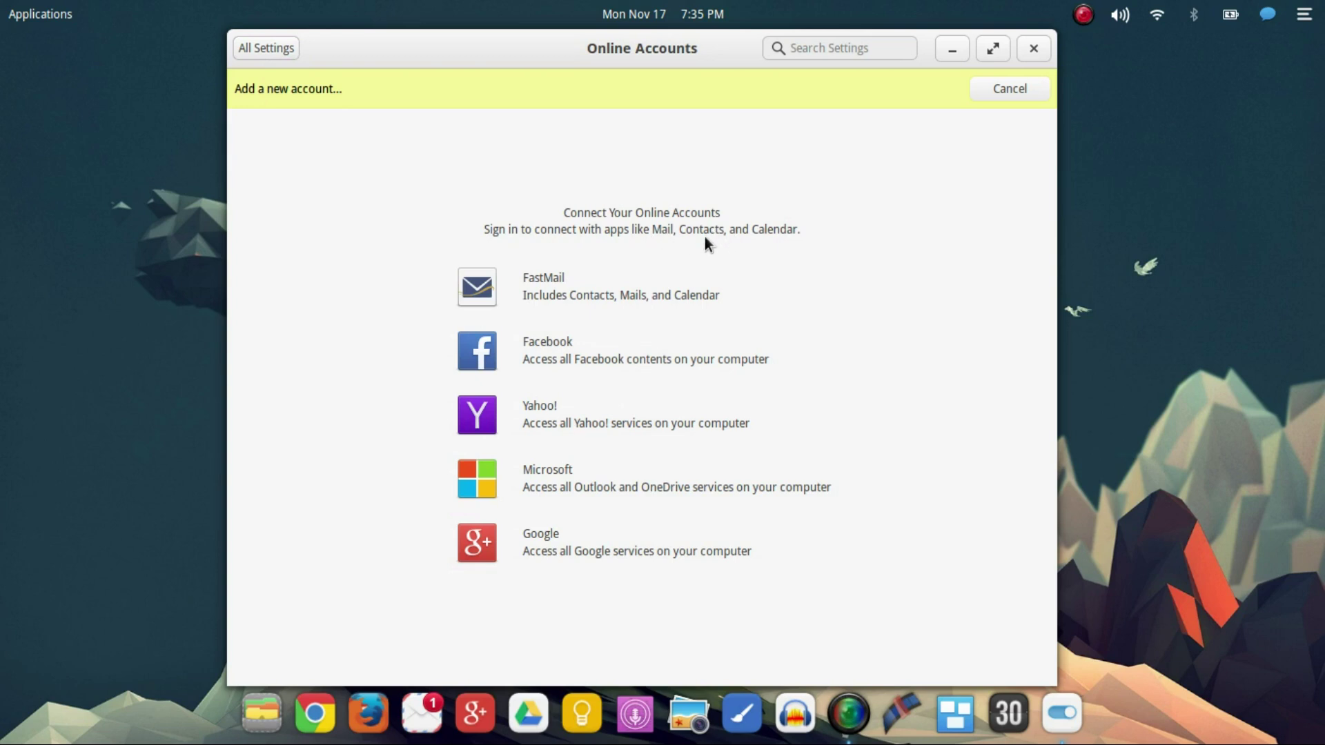
# Go back from Online Accounts to the settings overview.
pyautogui.click(251, 47)
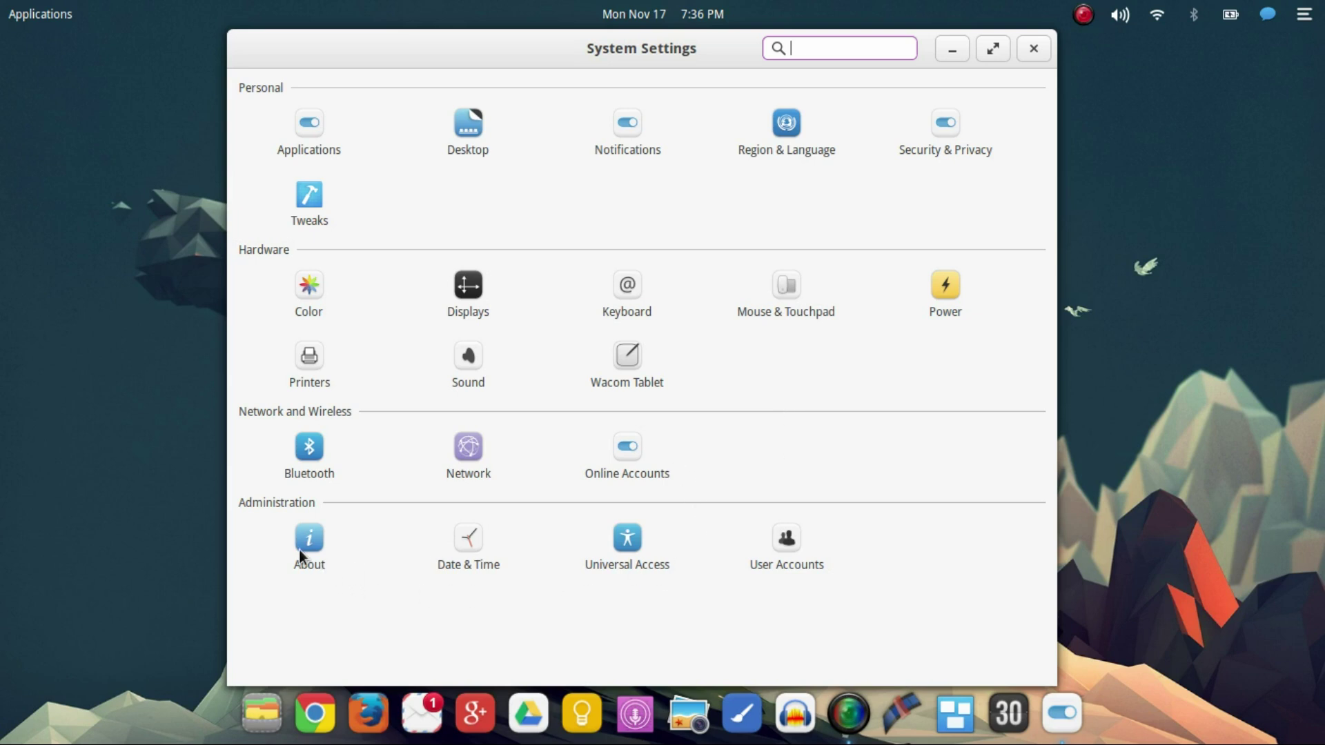
# Glance at About and User Accounts, return to the overview, and close System Settings.
pyautogui.click(329, 558)
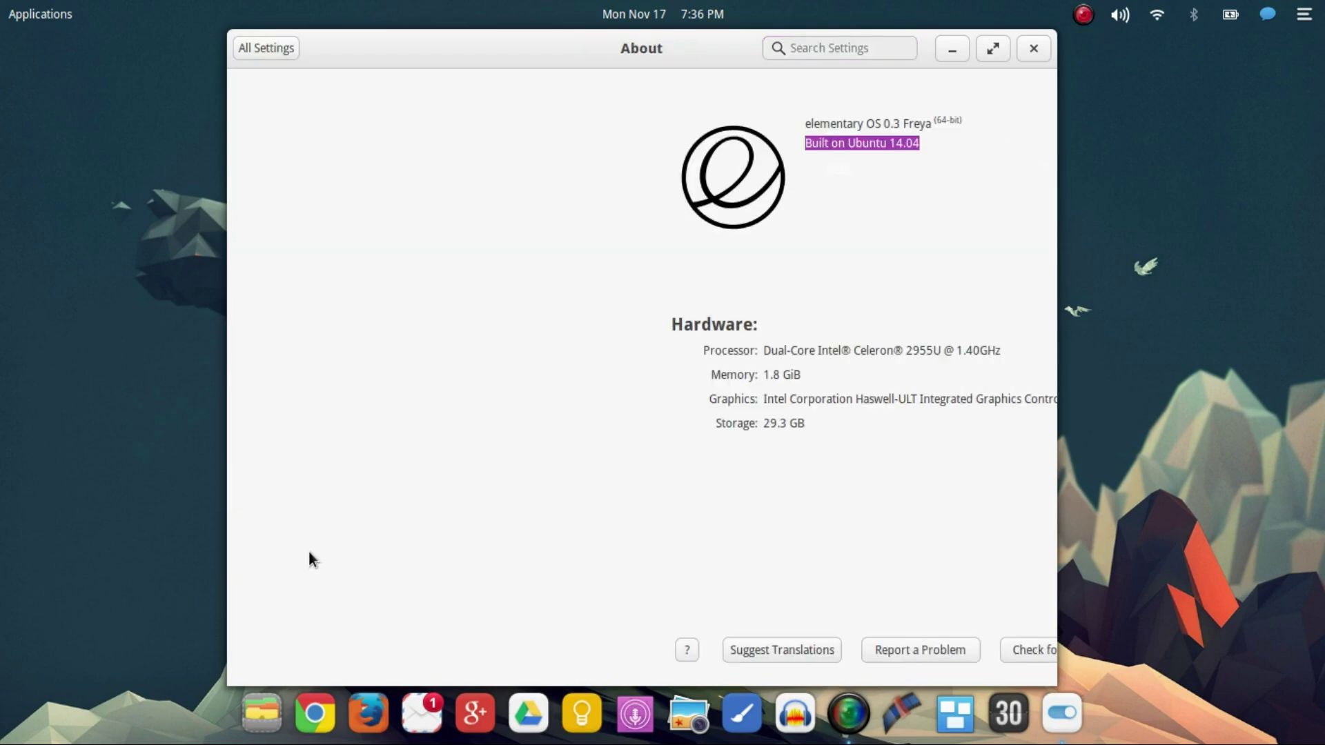
pyautogui.click(272, 51)
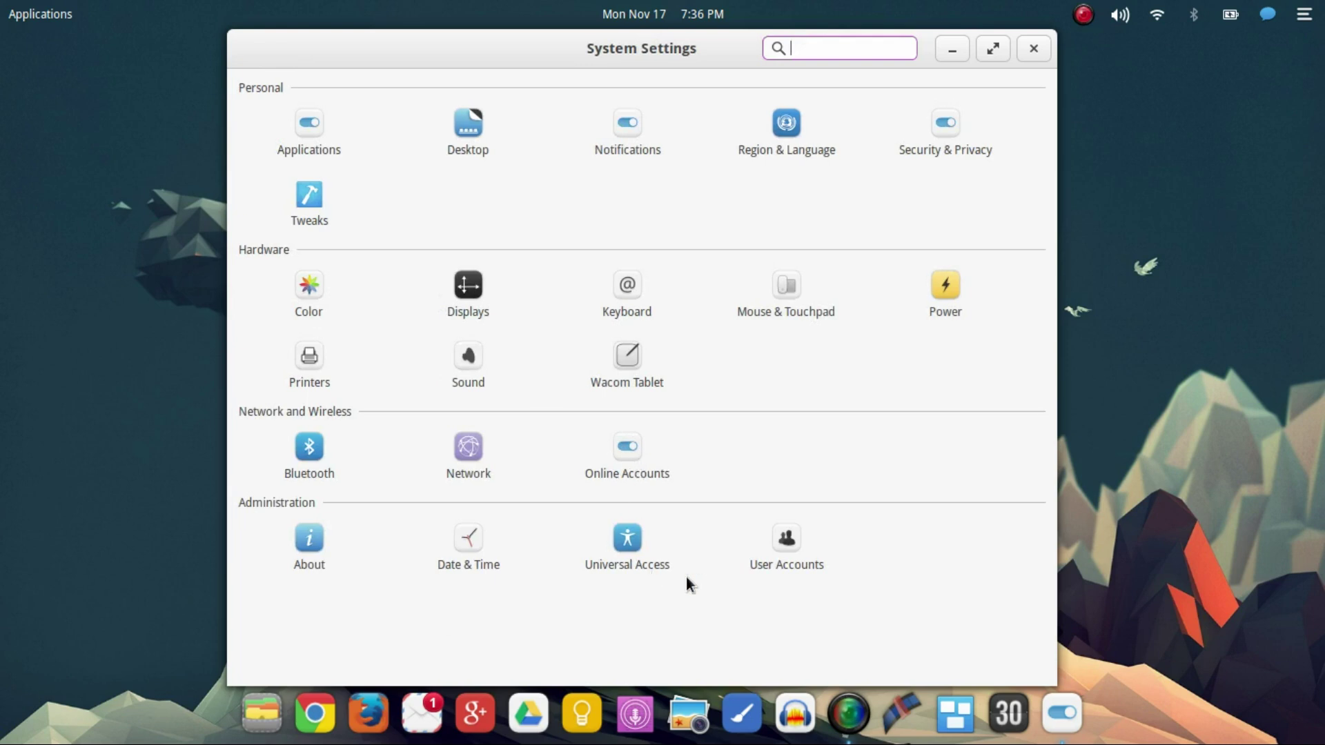
pyautogui.click(784, 550)
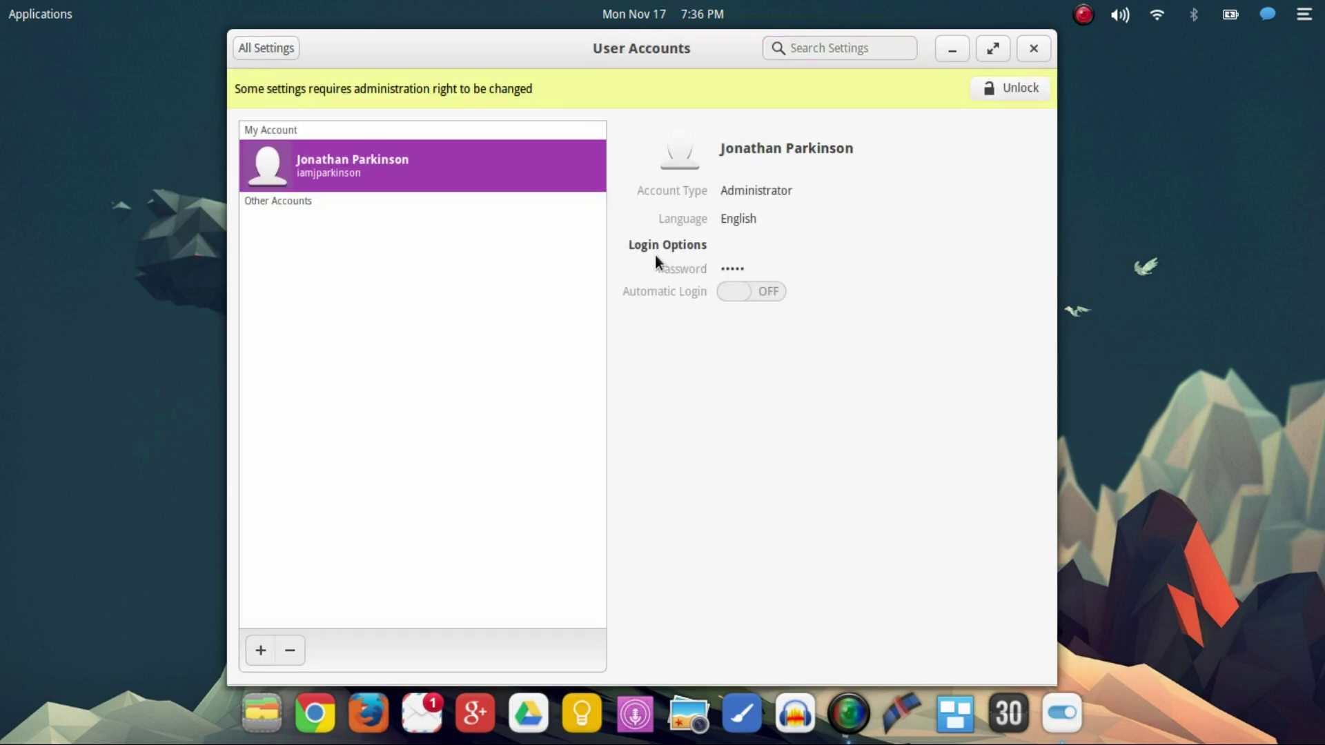
pyautogui.click(261, 48)
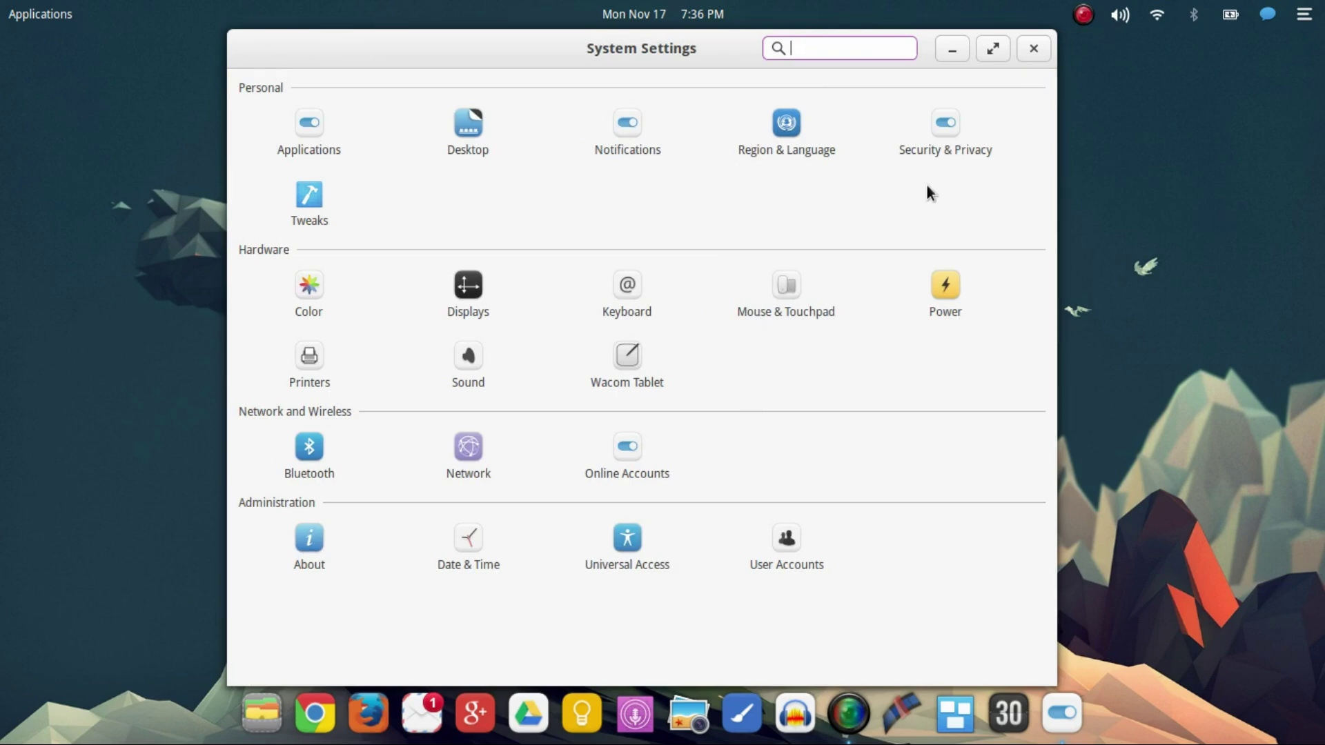
pyautogui.click(1043, 40)
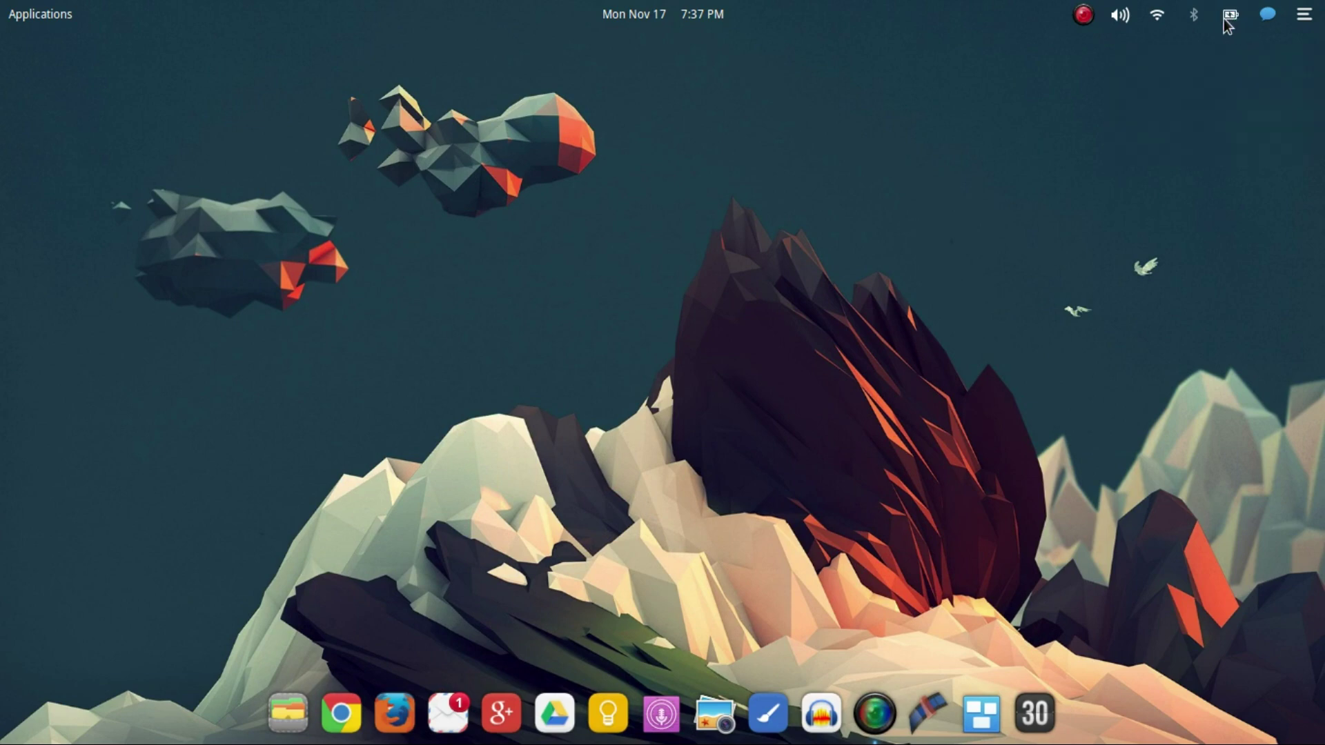
pyautogui.moveTo(1195, 13)
pyautogui.click(1156, 16)
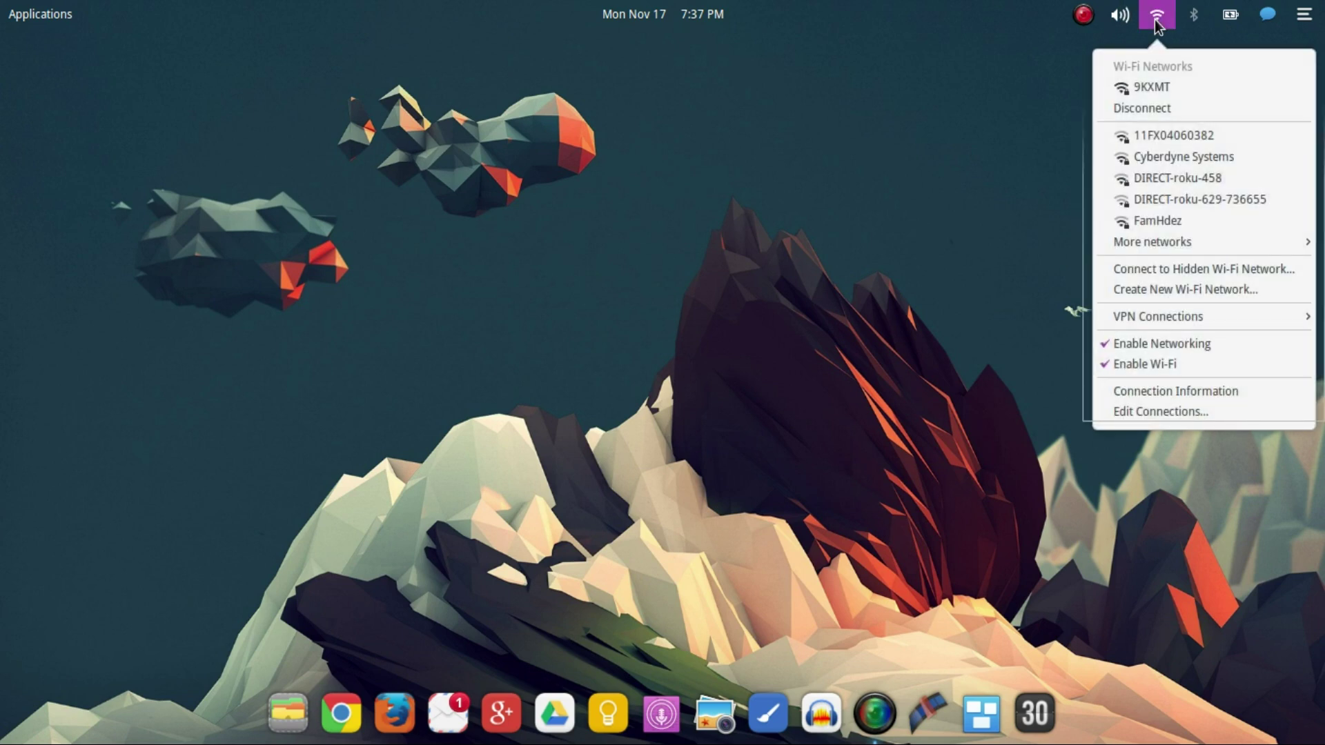
pyautogui.click(1123, 21)
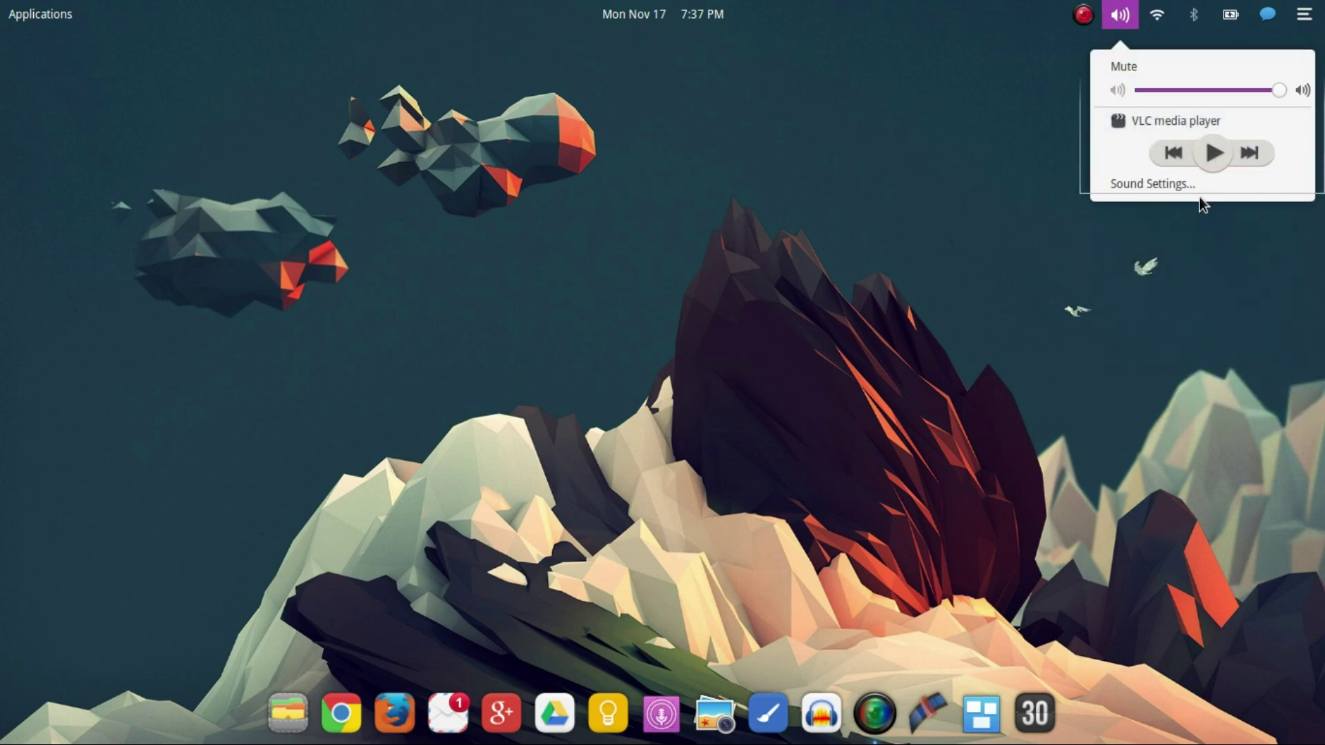
pyautogui.press('Left')
pyautogui.press('Escape')
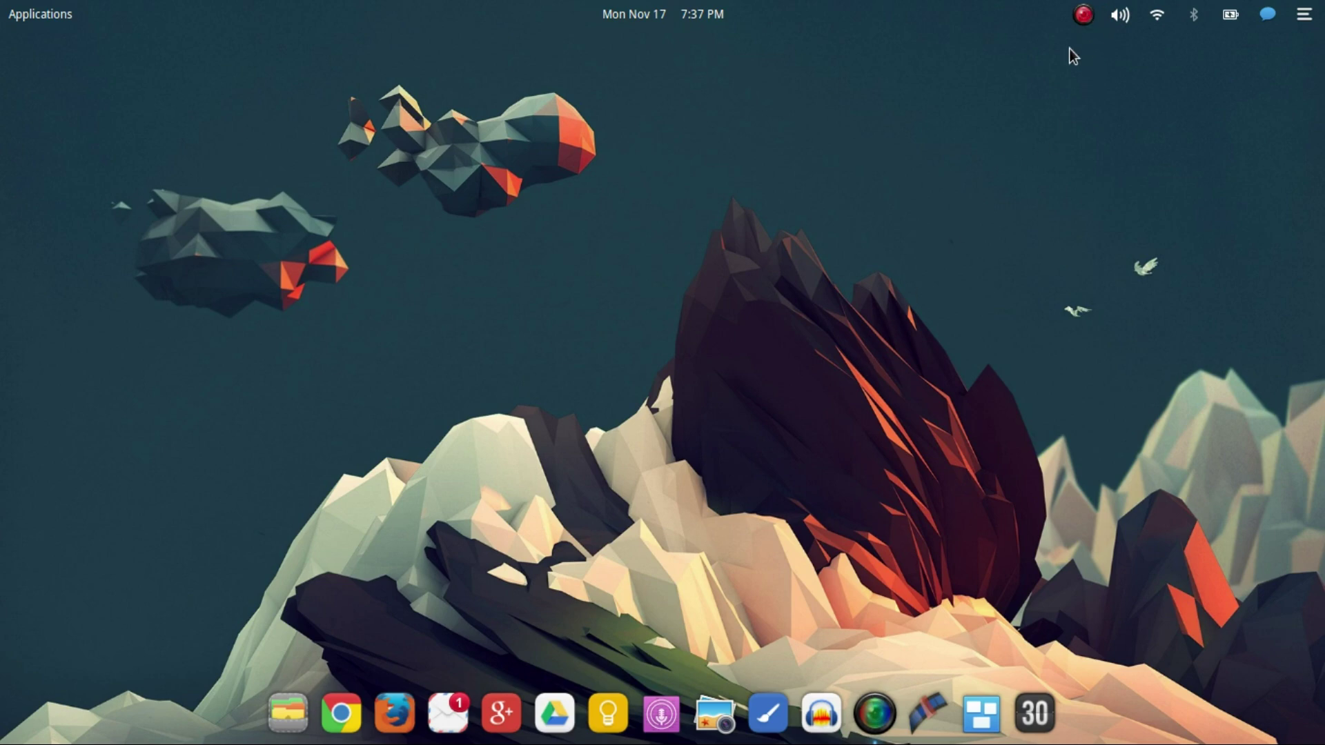
pyautogui.click(1080, 16)
pyautogui.click(1081, 19)
pyautogui.click(981, 722)
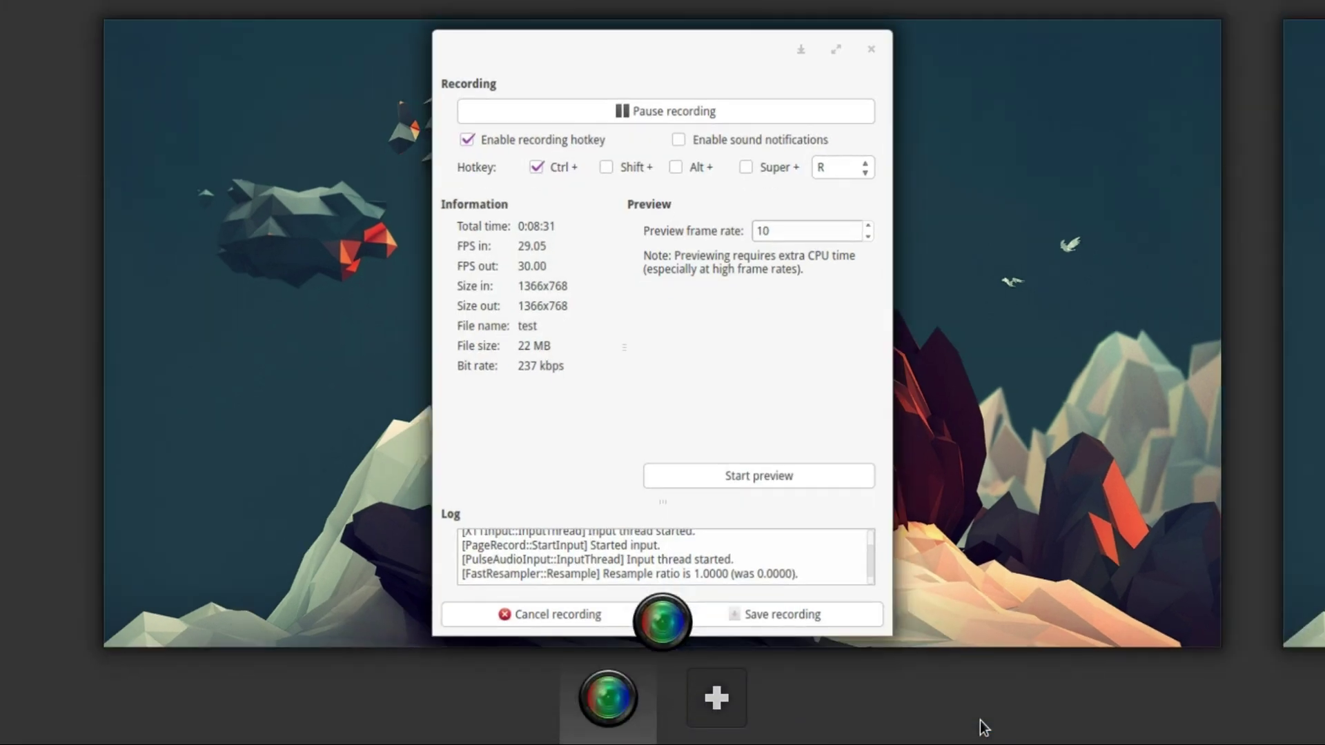
pyautogui.click(1205, 374)
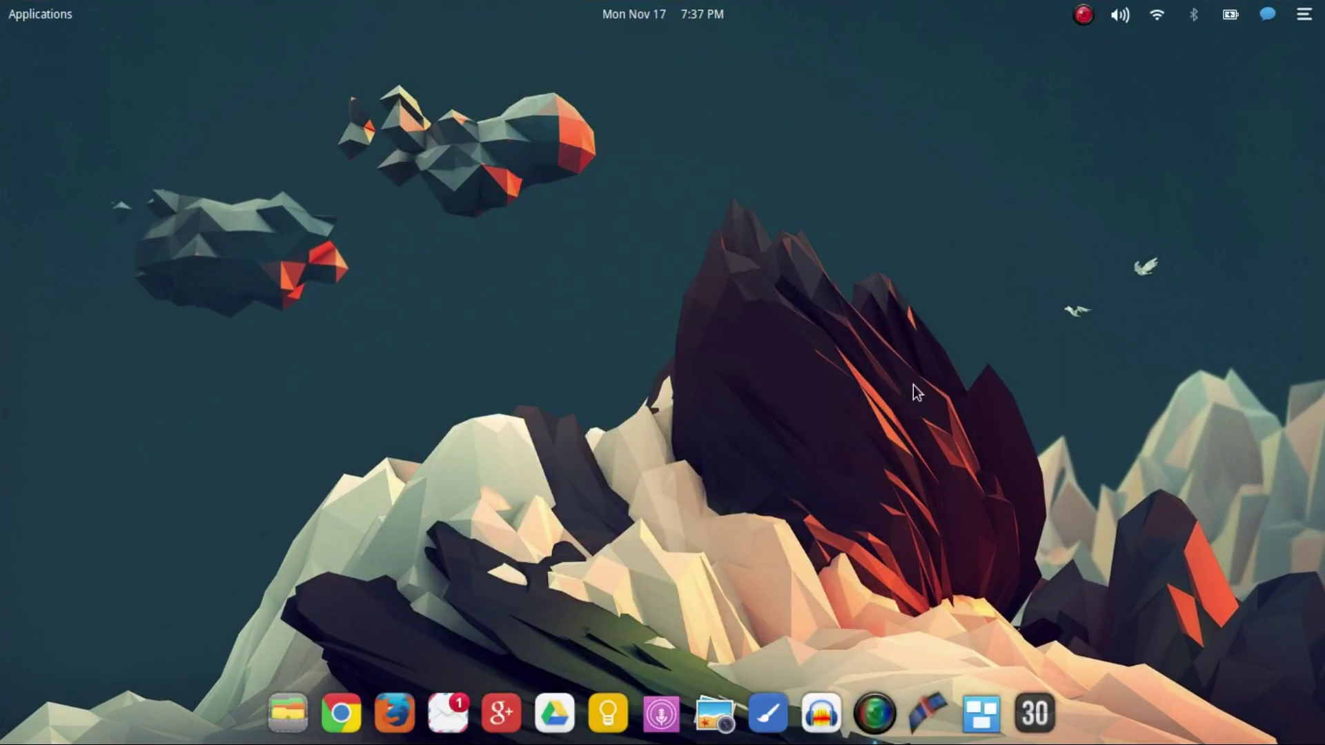
pyautogui.click(975, 726)
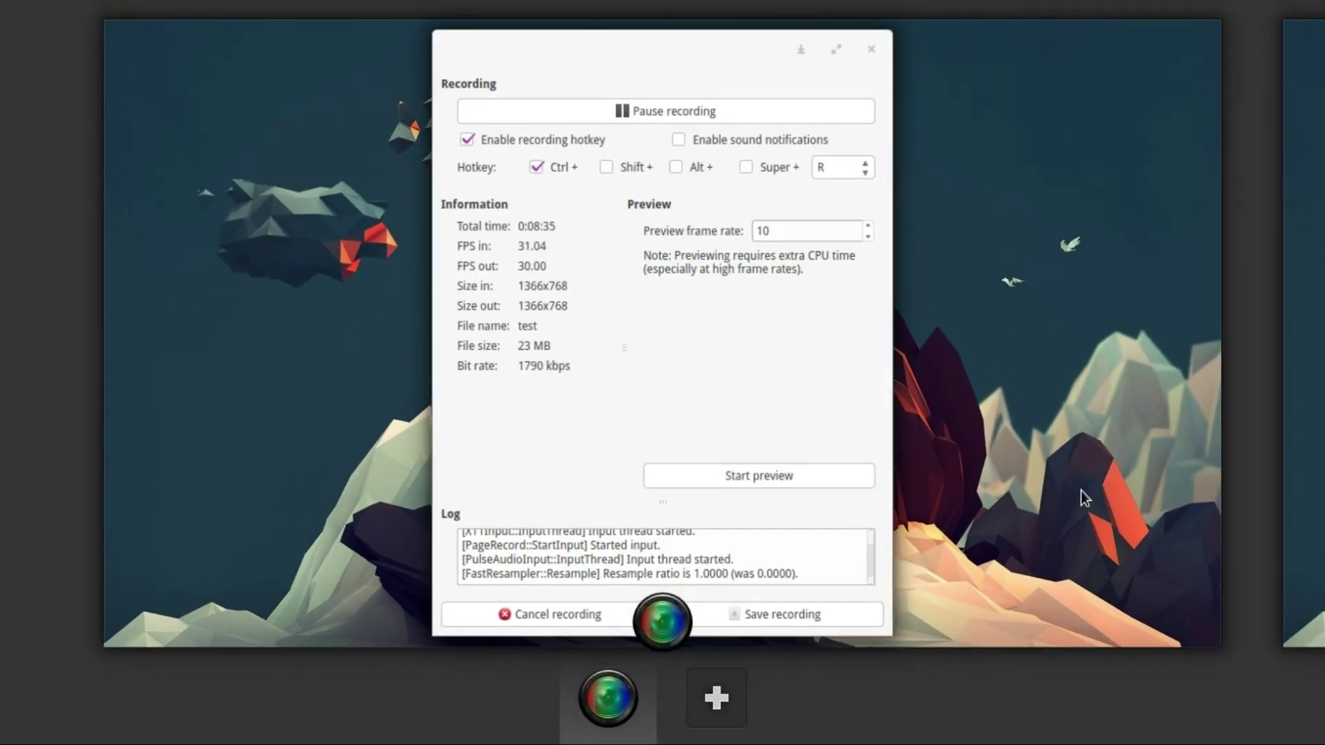
pyautogui.click(1296, 395)
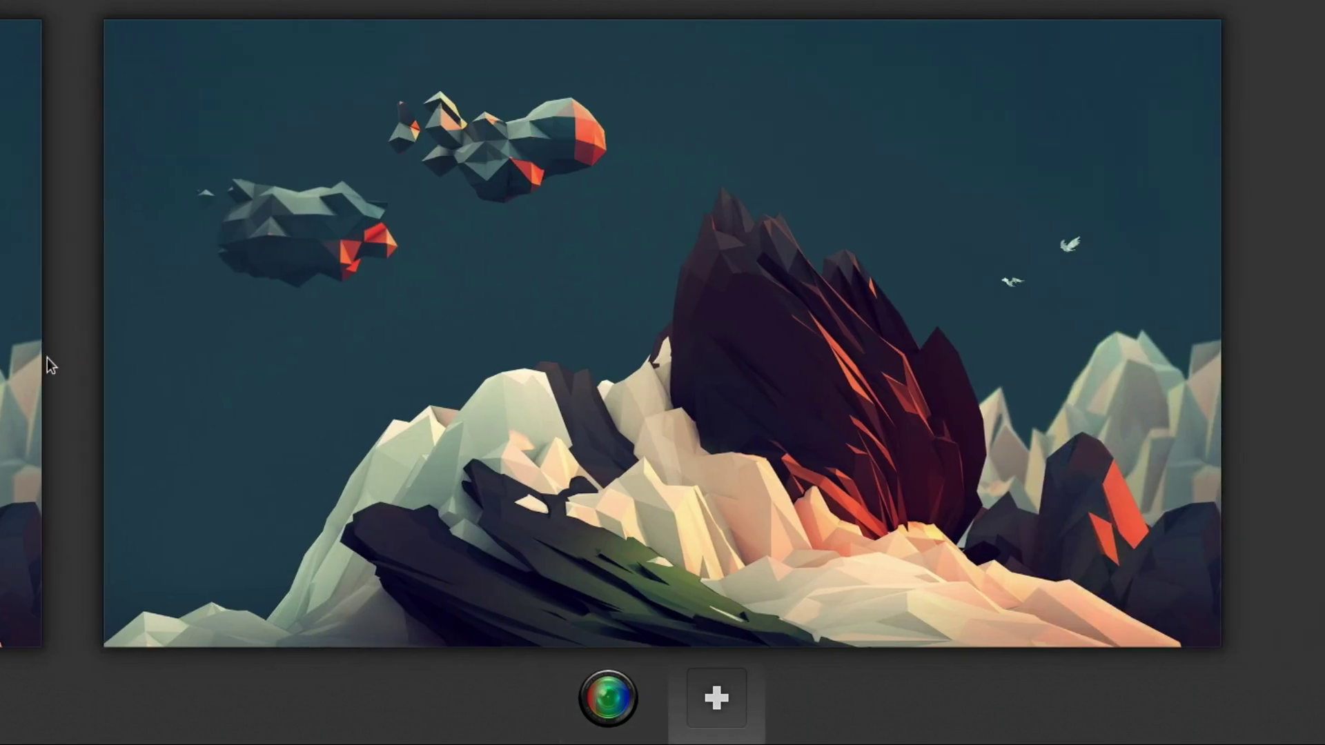
pyautogui.click(22, 508)
pyautogui.click(312, 474)
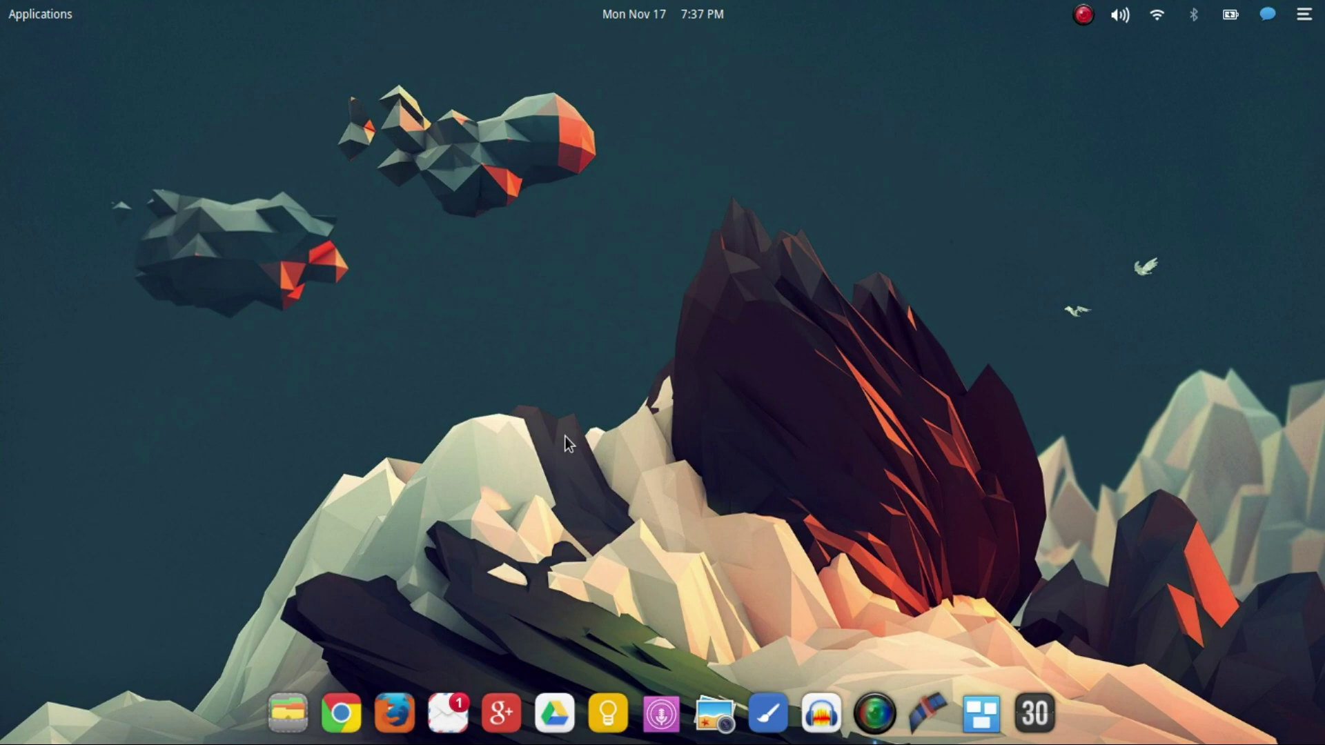
# Switch workspace, open the WordPress 'New User Registration' email in Geary from its notification, then close Geary.
pyautogui.press('super+Right')
pyautogui.press('super+Right')
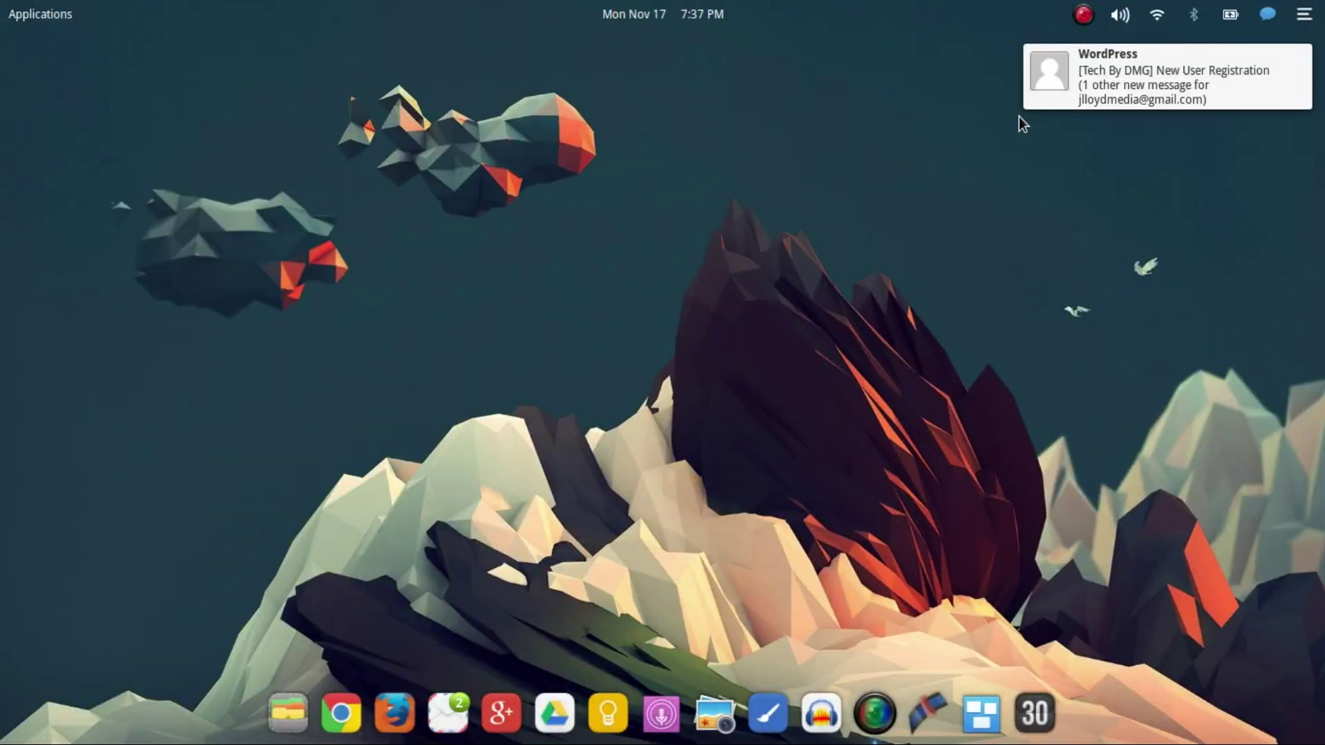
pyautogui.moveTo(1175, 48)
pyautogui.click(1152, 81)
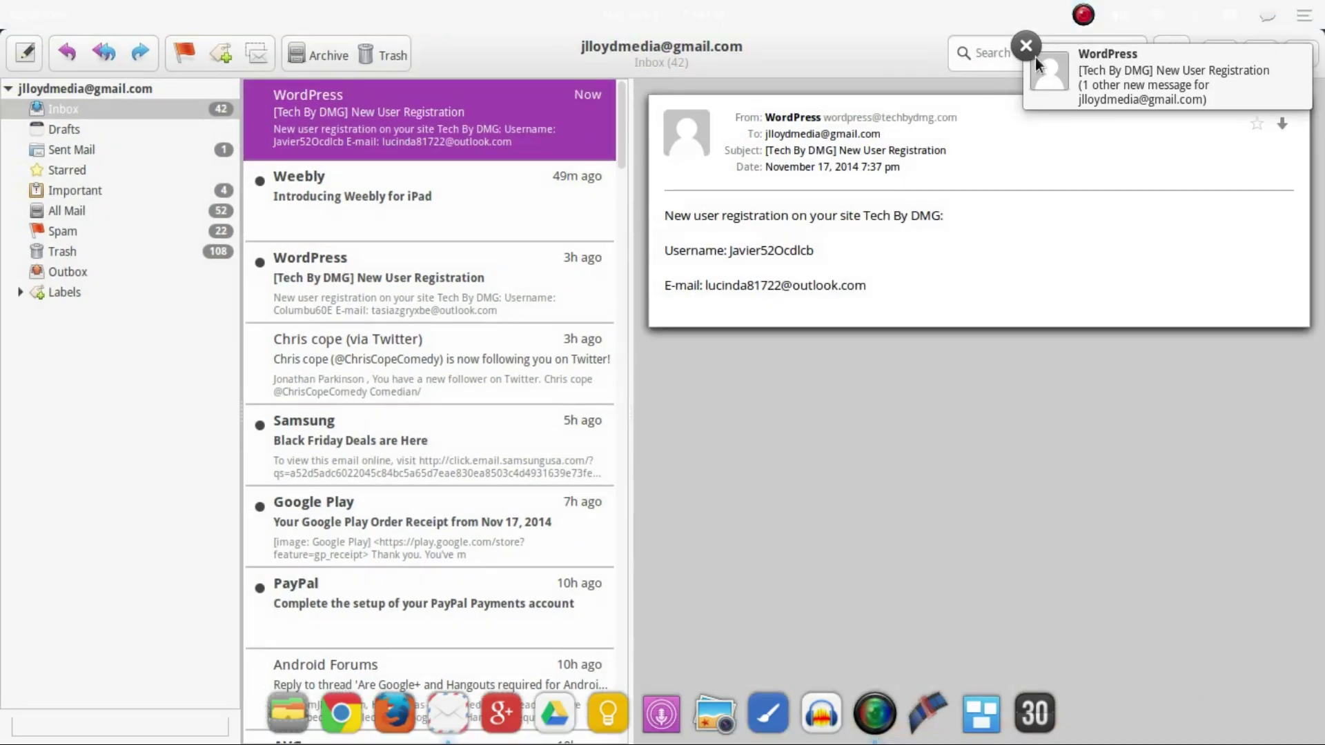
pyautogui.click(1292, 50)
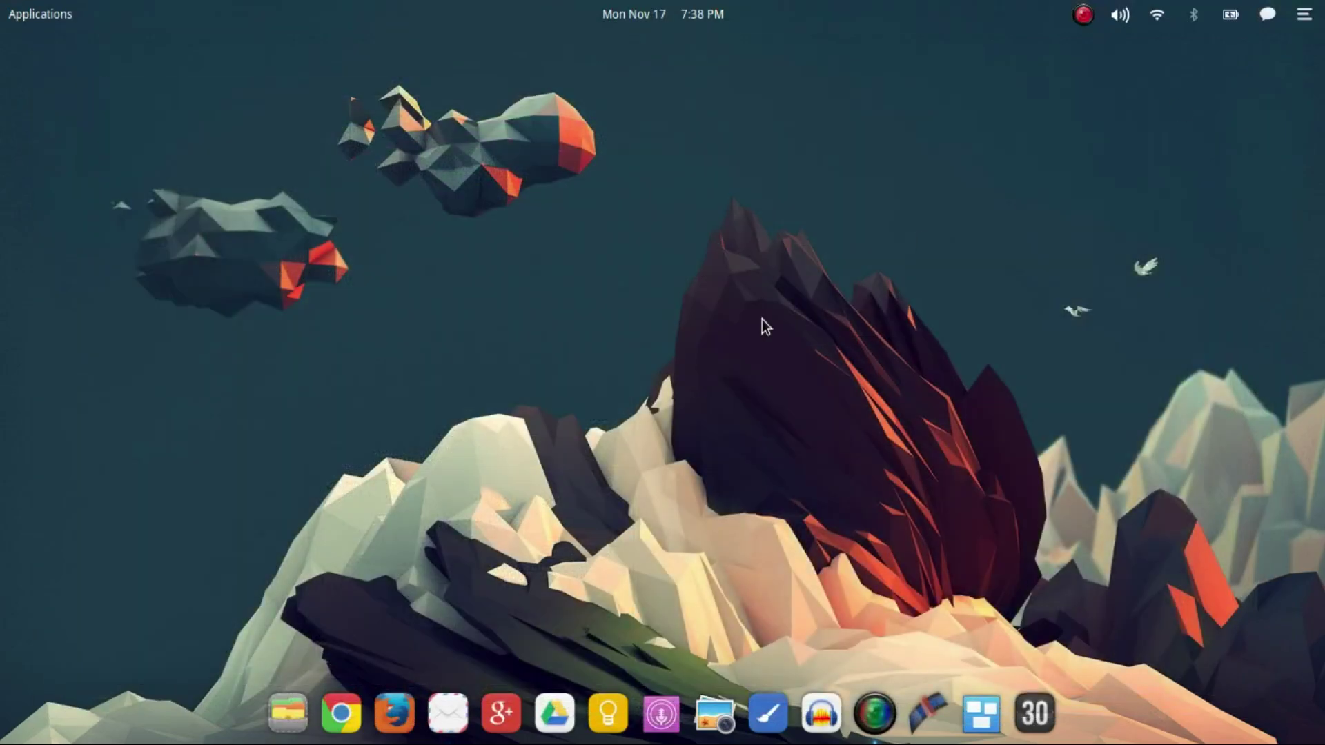